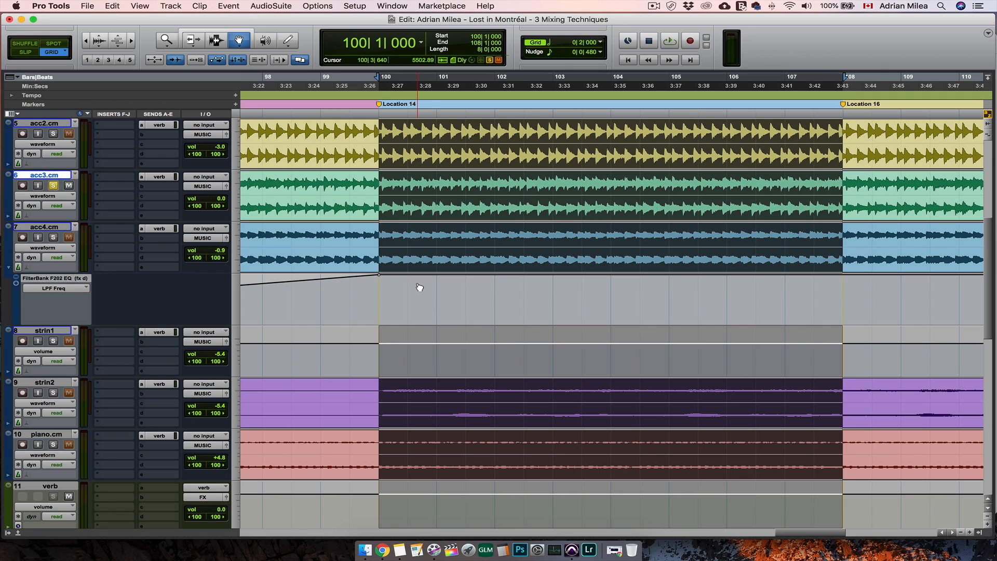
Insert an EQ3 7-Band on the acc3.cm track and enable its high-pass and low-pass filters
{"action": "left_click", "coordinate": [109, 180]}
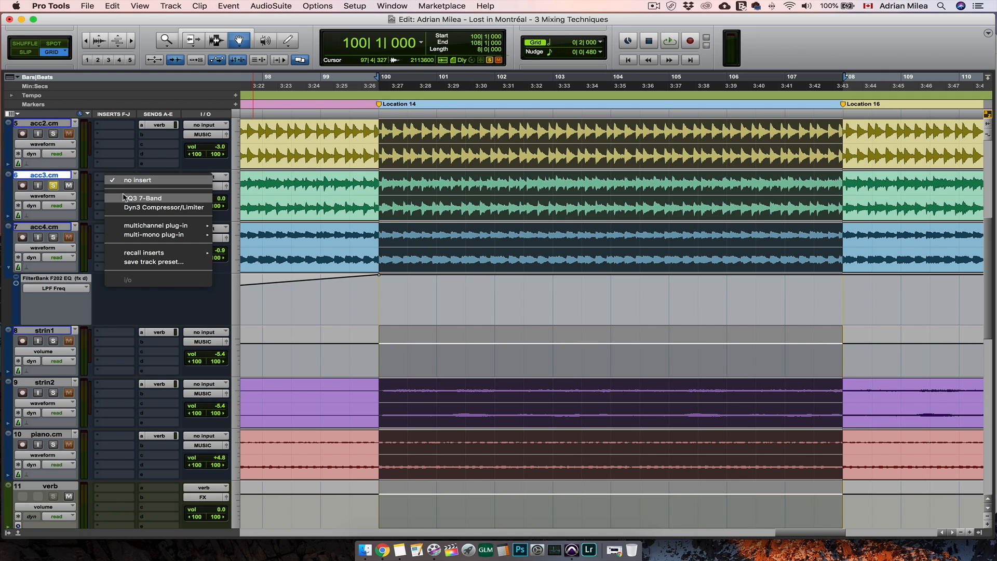
{"action": "left_click", "coordinate": [130, 198]}
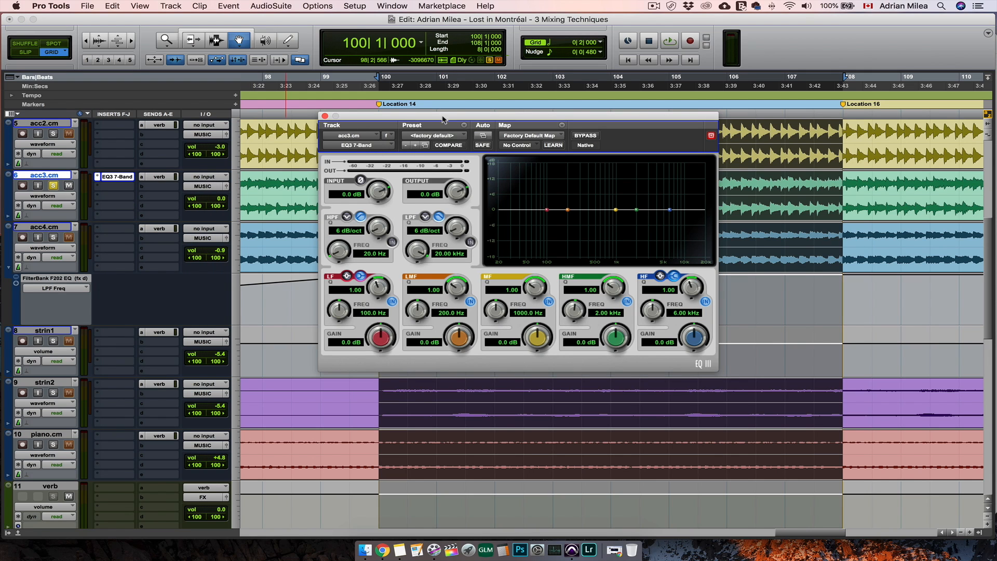
{"action": "left_click_drag", "start_coordinate": [440, 119], "coordinate": [515, 184]}
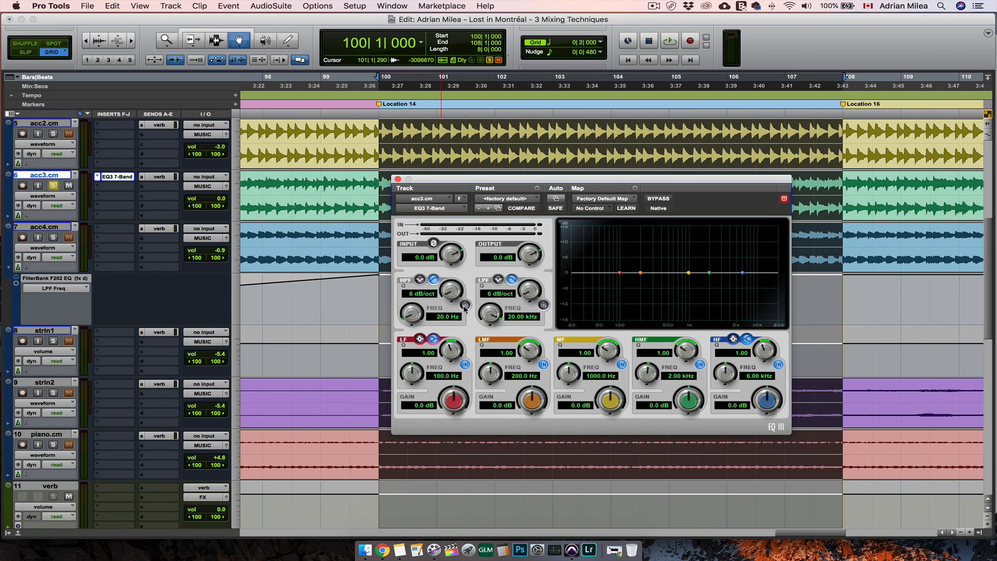
{"action": "left_click", "coordinate": [543, 306]}
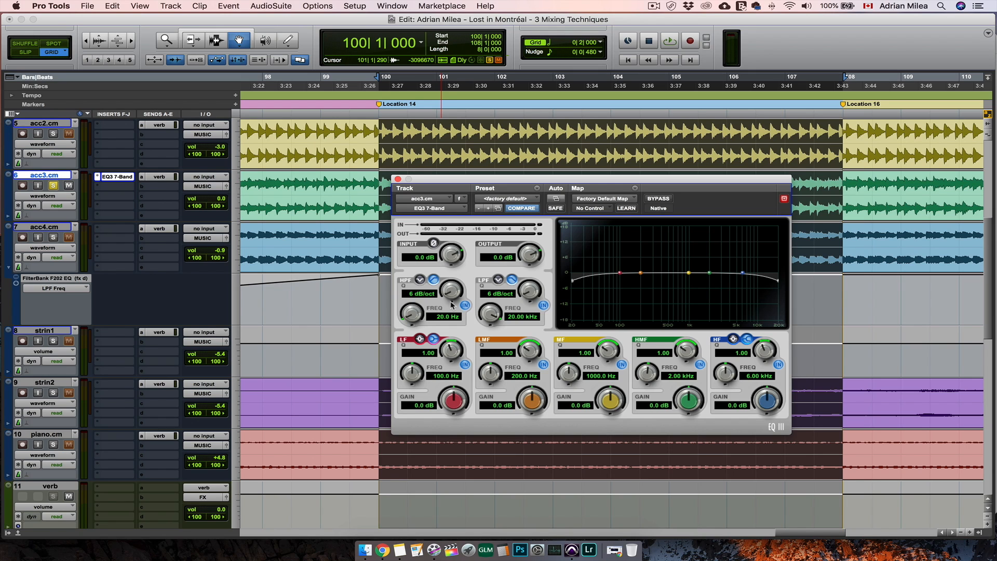
Play the loop and try the high-pass filter at 12 dB/oct and 244 Hz, soloed and in the full mix
{"action": "key", "text": "space"}
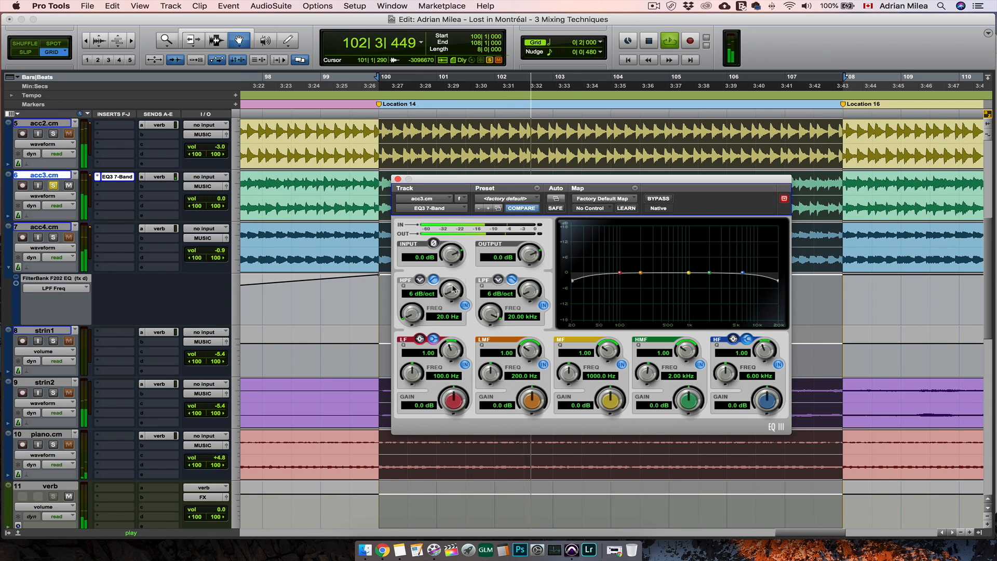
{"action": "left_click_drag", "start_coordinate": [453, 289], "coordinate": [454, 263]}
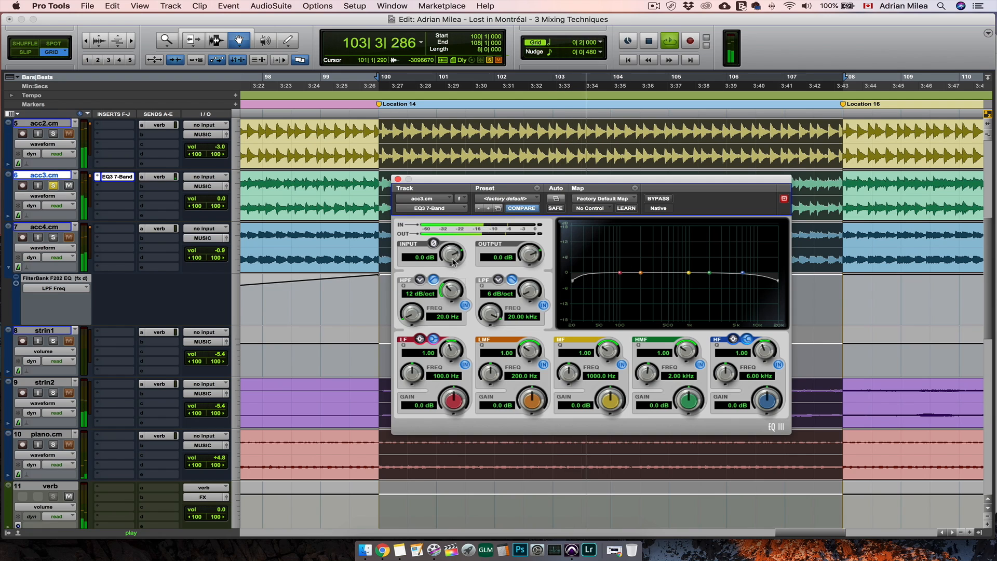
{"action": "left_click_drag", "start_coordinate": [414, 317], "coordinate": [417, 377]}
{"action": "left_click", "coordinate": [53, 185]}
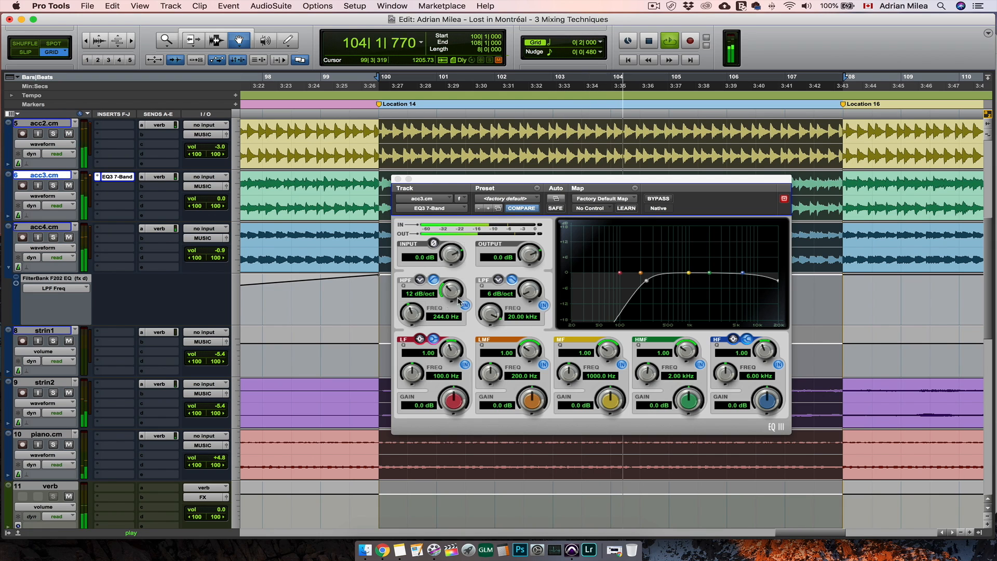
Set the high-pass filter to 6 dB/oct at 85.5 Hz while checking acc3.cm both soloed and in the mix
{"action": "left_click_drag", "start_coordinate": [443, 295], "coordinate": [400, 395]}
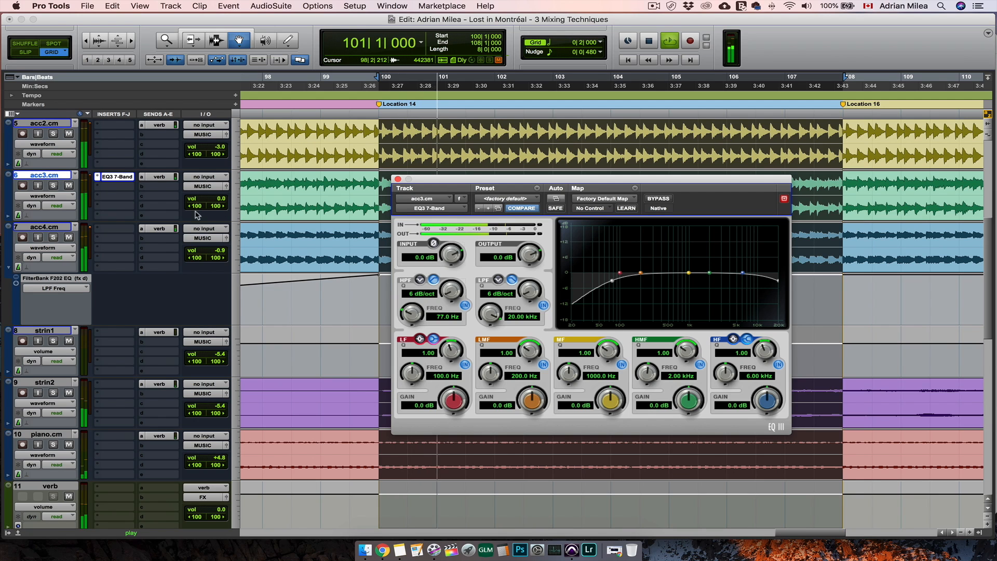
{"action": "left_click", "coordinate": [52, 185]}
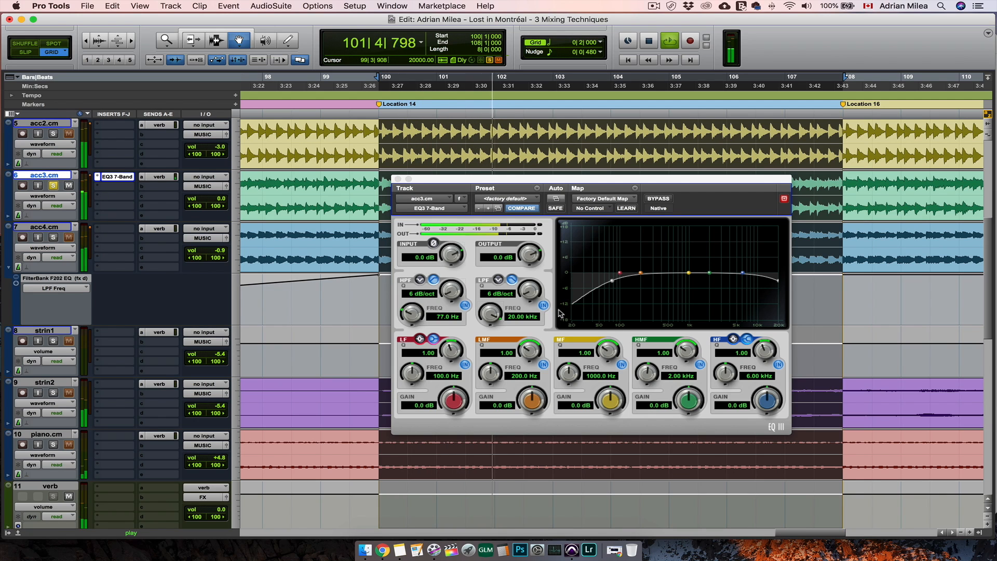
{"action": "left_click_drag", "start_coordinate": [411, 313], "coordinate": [414, 355]}
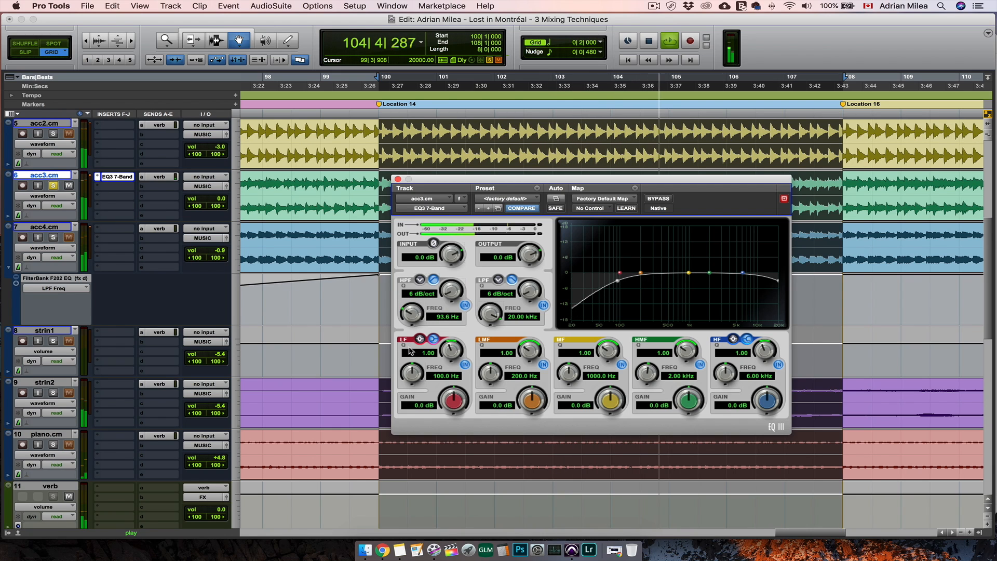
{"action": "left_click", "coordinate": [53, 186]}
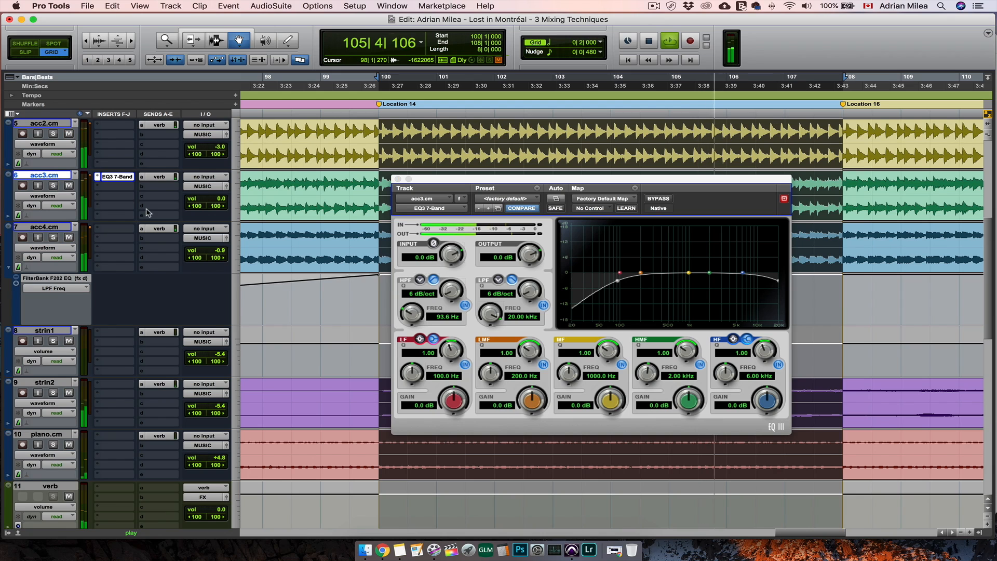
{"action": "left_click_drag", "start_coordinate": [415, 315], "coordinate": [415, 336]}
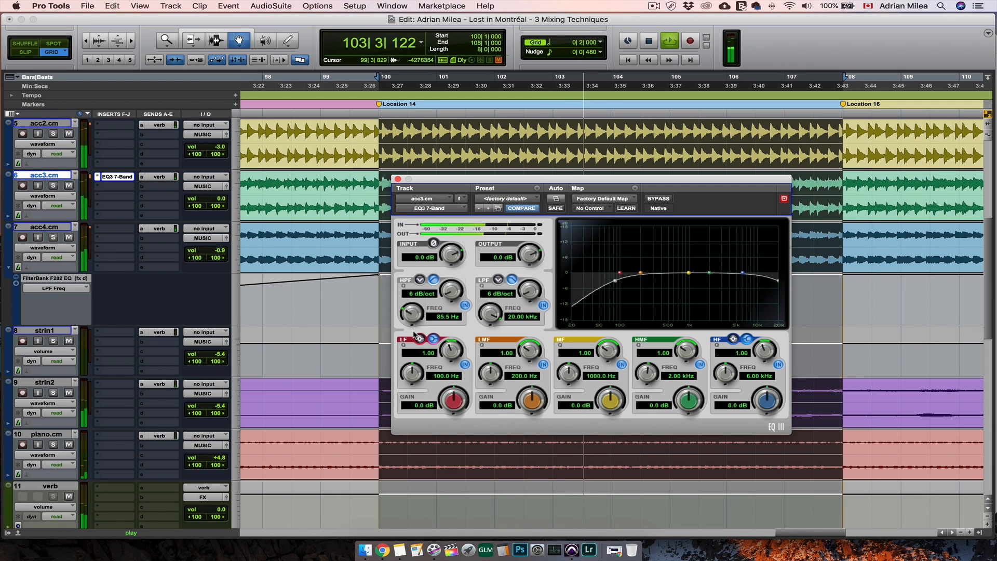
Compare the mix with the EQ and its high-pass filter off and on, and disable the low-pass filter
{"action": "left_click", "coordinate": [658, 199]}
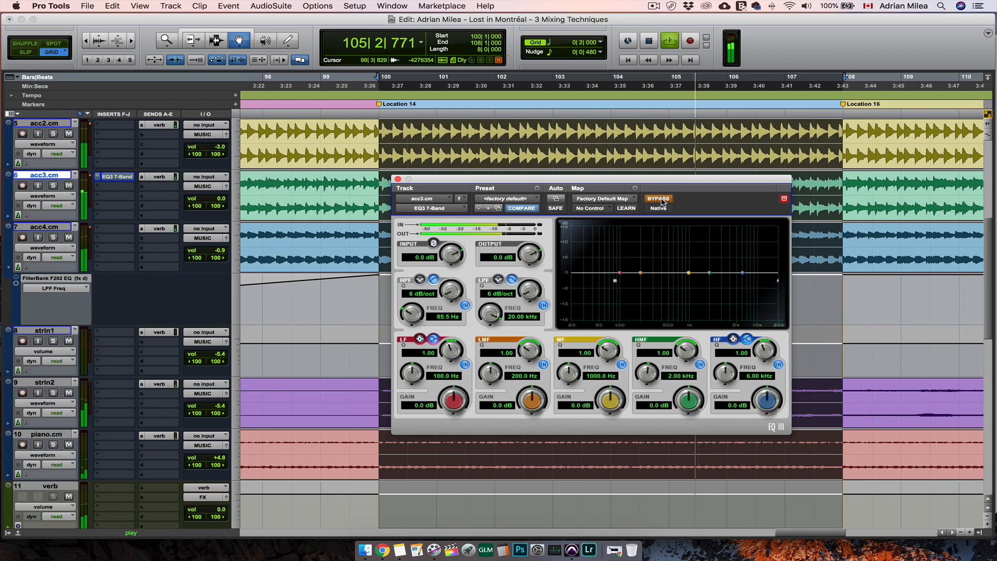
{"action": "left_click", "coordinate": [658, 200]}
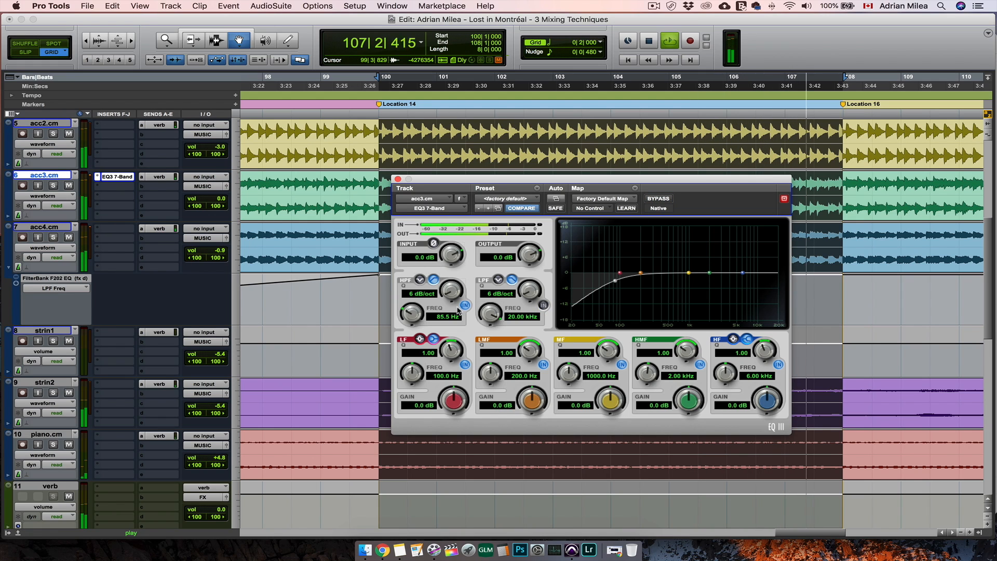
{"action": "left_click", "coordinate": [466, 306]}
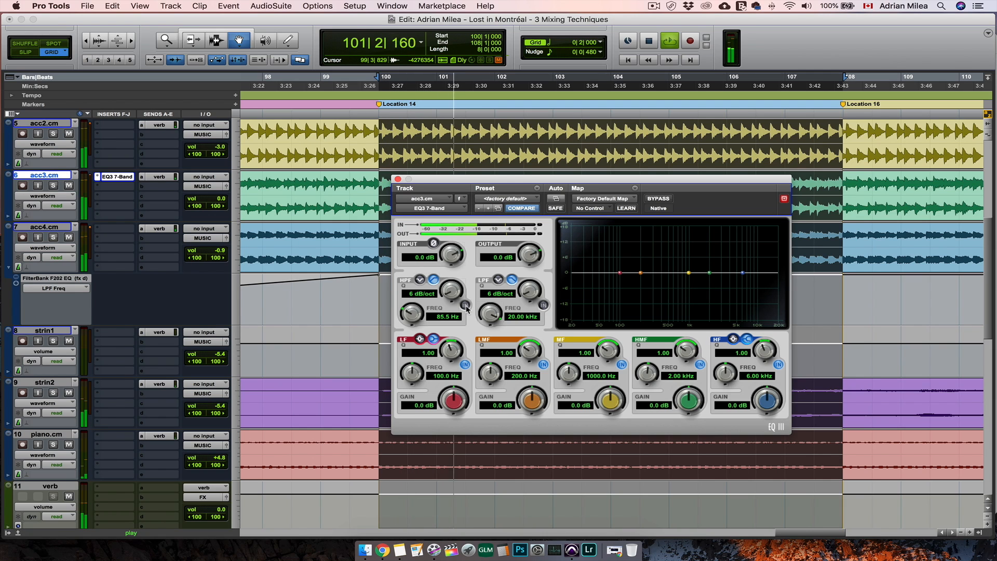
{"action": "left_click", "coordinate": [465, 306]}
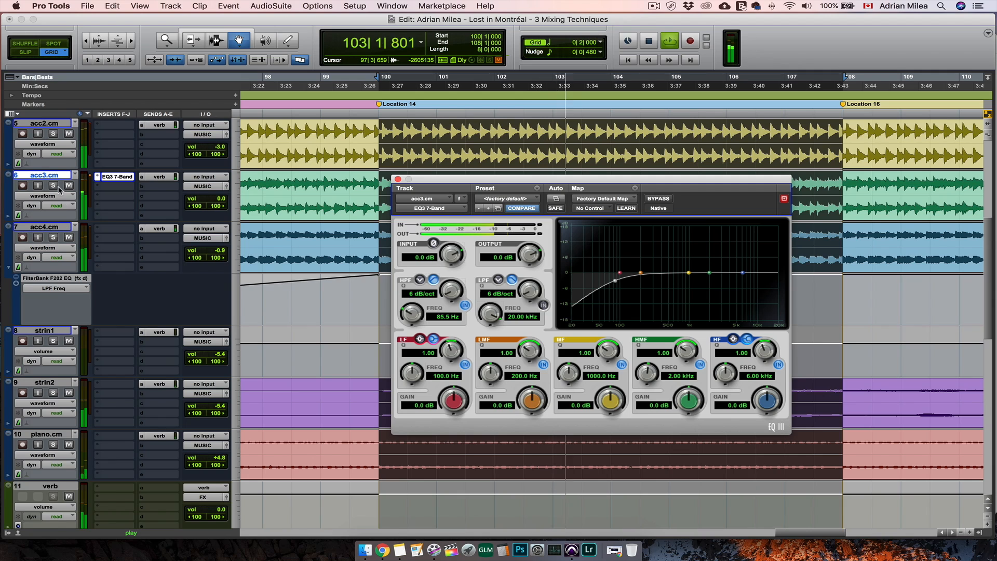
Stop playback with acc3.cm soloed and set the EQ's output gain to 0.9 dB
{"action": "left_click", "coordinate": [54, 186]}
{"action": "key", "text": "space"}
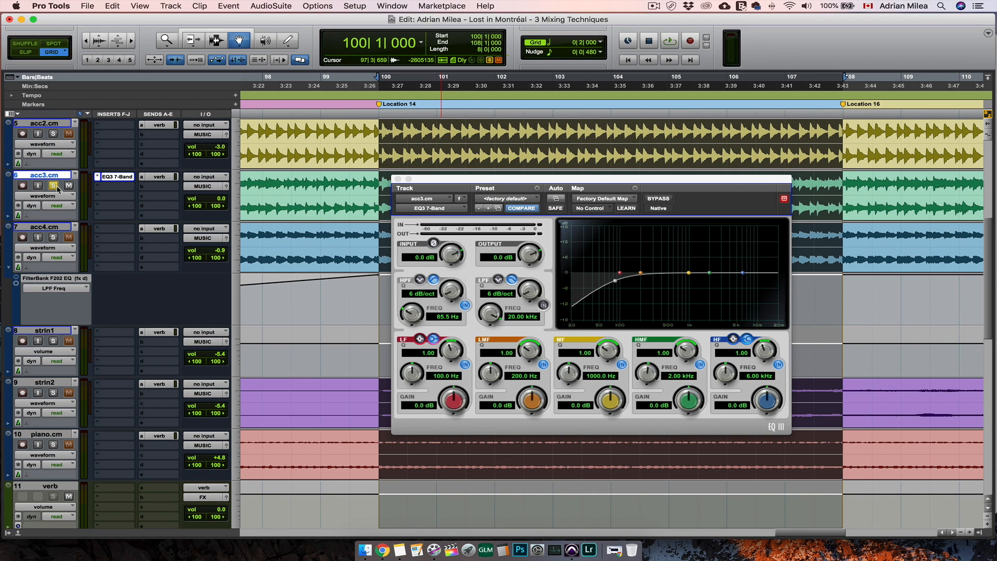
{"action": "left_click", "coordinate": [533, 260]}
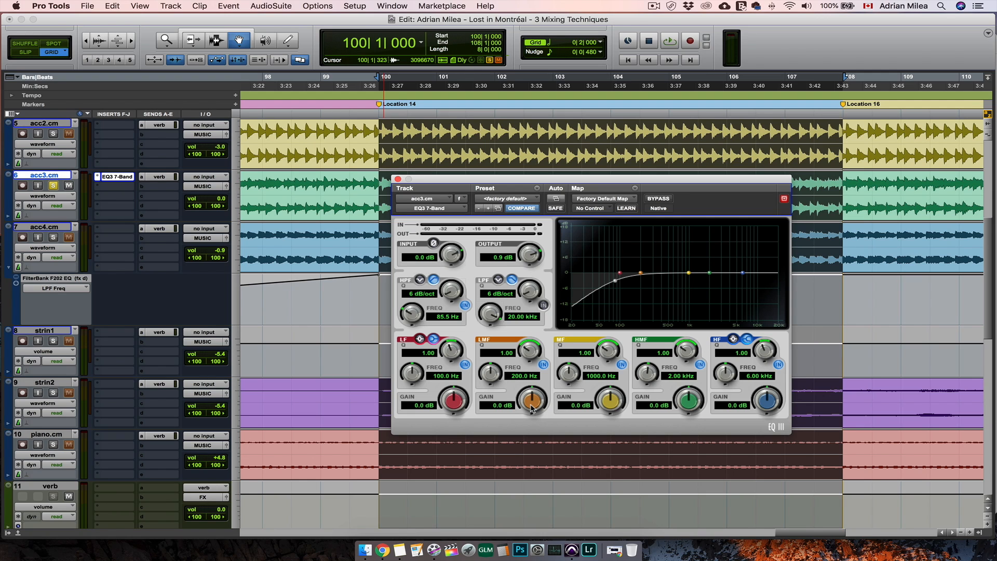
Boost the low-mid band by 18 dB with a Q of 10 and sweep it to 390 Hz during playback
{"action": "left_click_drag", "start_coordinate": [532, 409], "coordinate": [538, 363]}
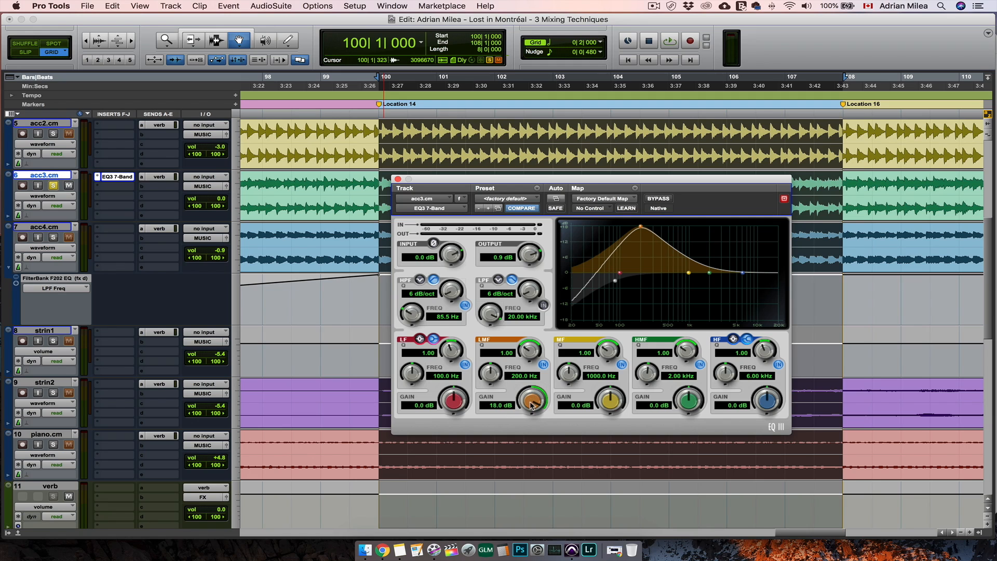
{"action": "left_click_drag", "start_coordinate": [529, 353], "coordinate": [538, 304]}
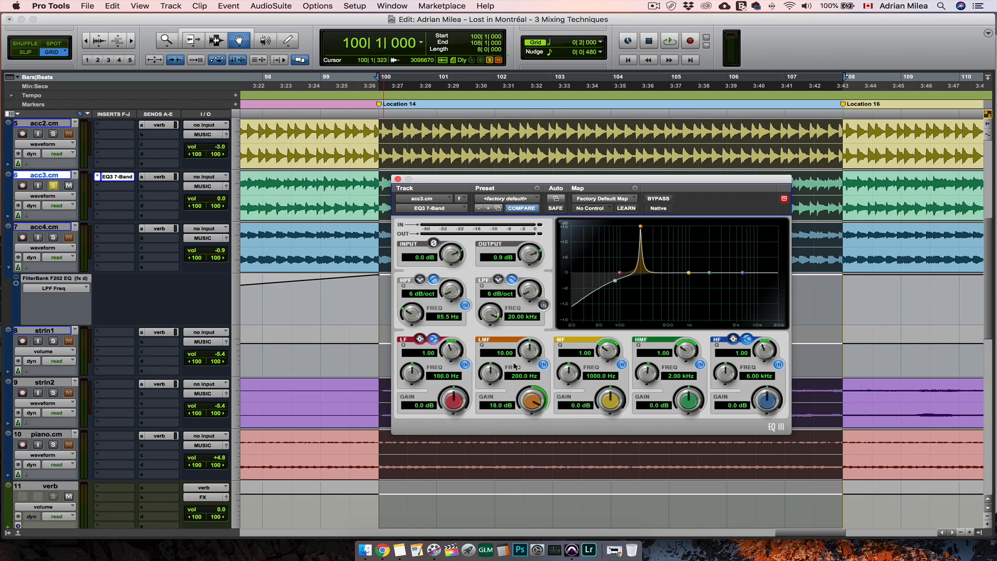
{"action": "key", "text": "space"}
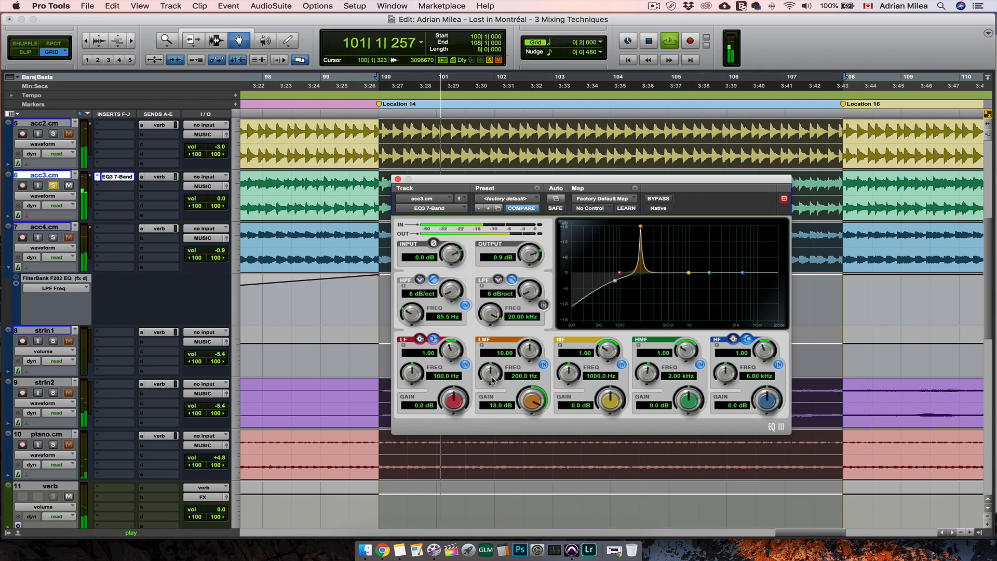
{"action": "left_click_drag", "start_coordinate": [493, 379], "coordinate": [499, 362]}
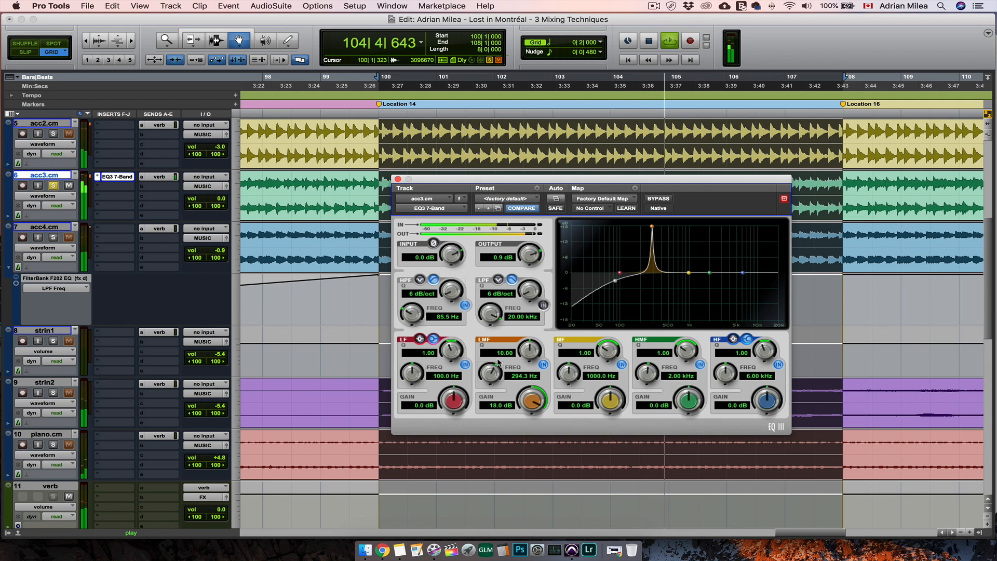
{"action": "left_click_drag", "start_coordinate": [499, 363], "coordinate": [504, 341]}
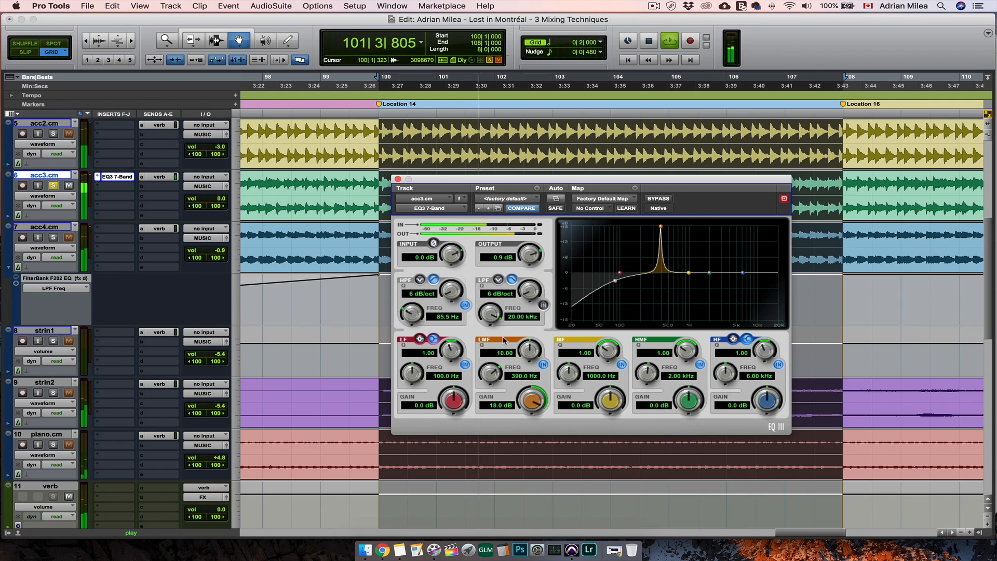
{"action": "left_click", "coordinate": [543, 365]}
{"action": "left_click", "coordinate": [543, 364]}
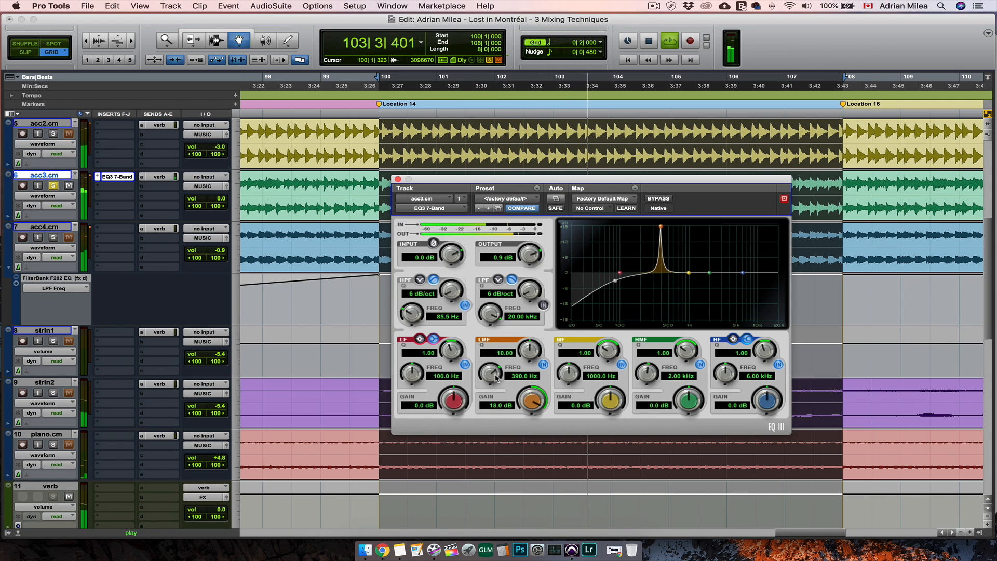
Cut the low-mid band's gain to -5.4 dB and compare the soloed track with the band off and on
{"action": "left_click_drag", "start_coordinate": [532, 401], "coordinate": [530, 504]}
{"action": "left_click_drag", "start_coordinate": [530, 399], "coordinate": [527, 462]}
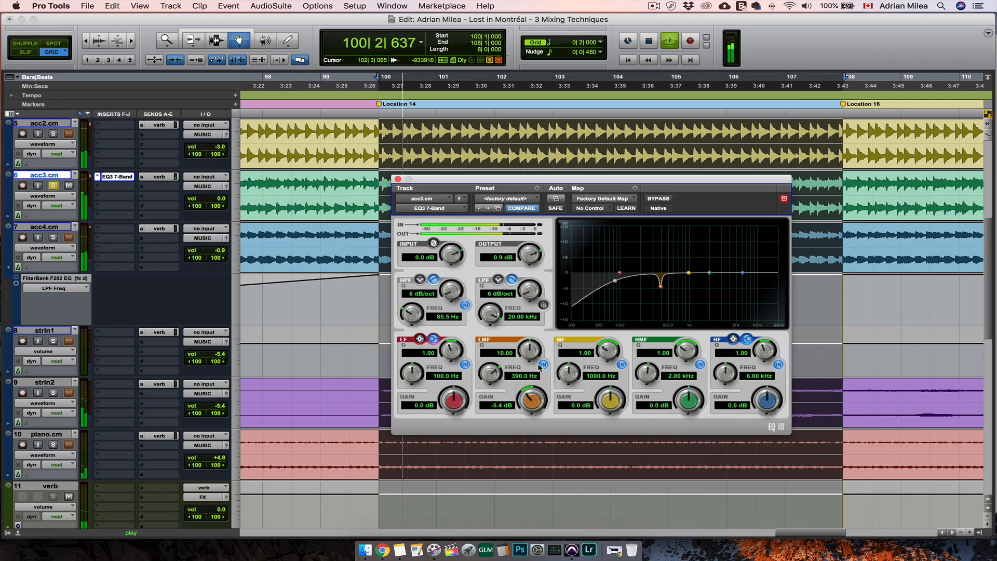
{"action": "left_click", "coordinate": [543, 365]}
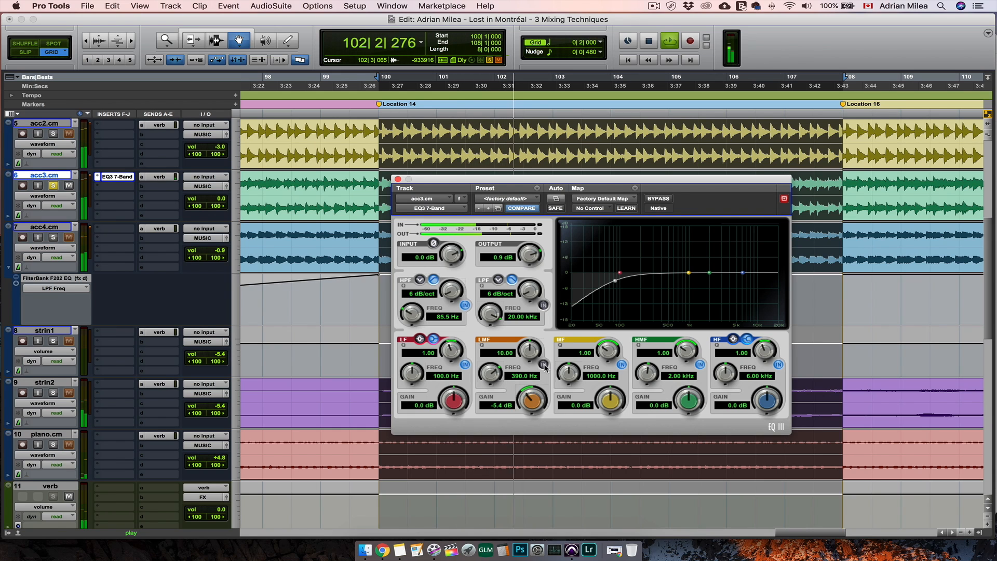
{"action": "left_click", "coordinate": [543, 365]}
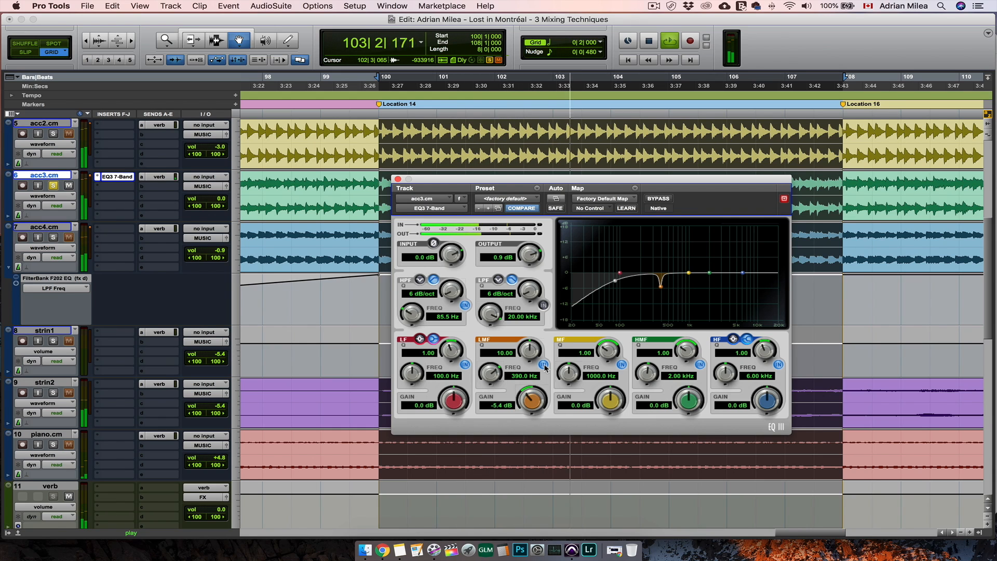
{"action": "left_click", "coordinate": [543, 365]}
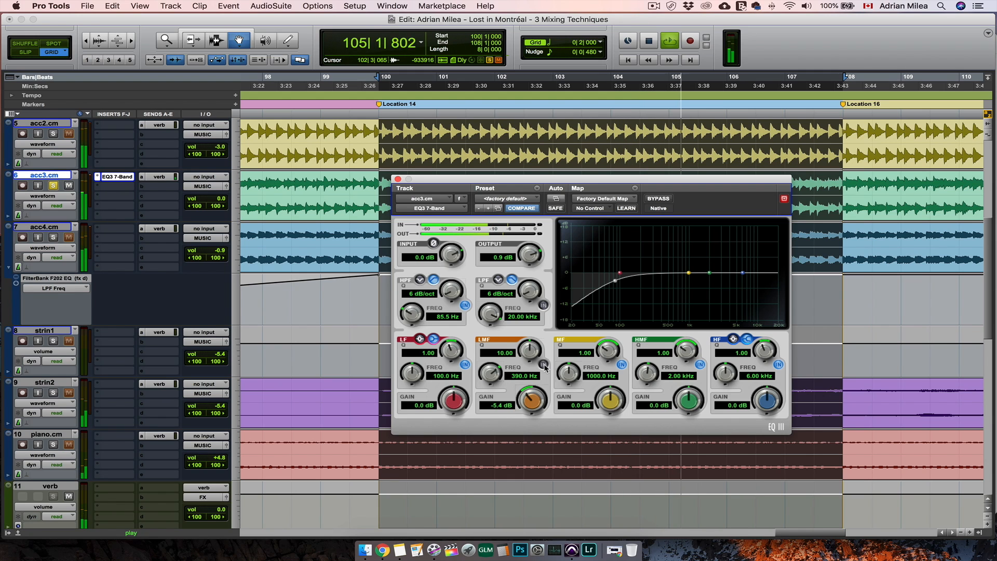
{"action": "left_click", "coordinate": [543, 365]}
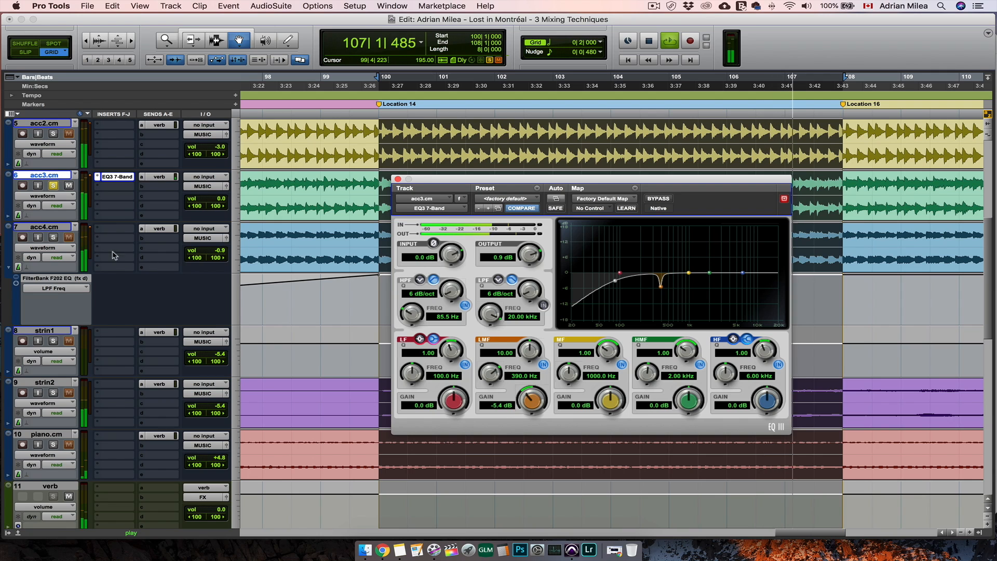
Compare the low-mid cut off and on in the full mix and again with acc3.cm soloed
{"action": "left_click", "coordinate": [53, 185]}
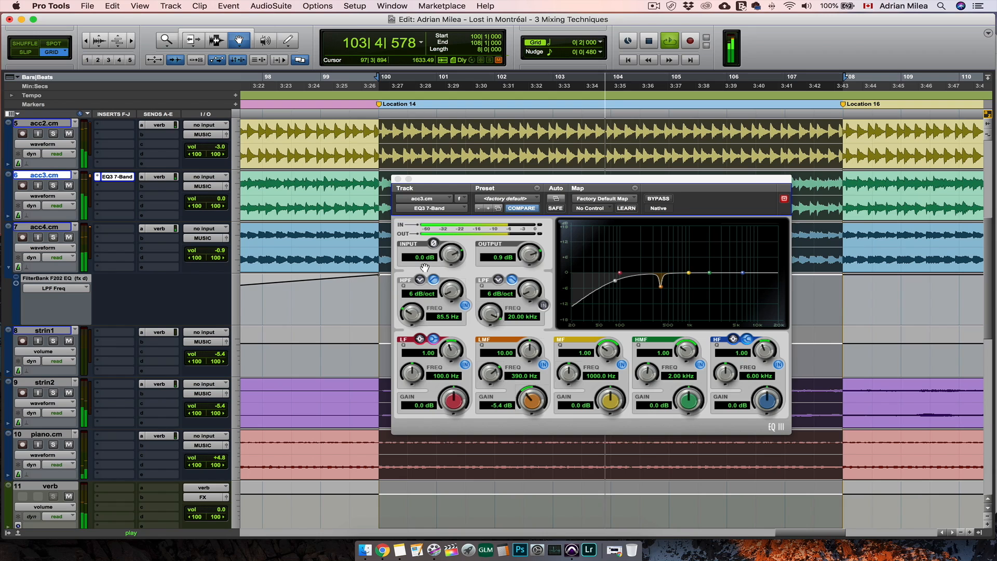
{"action": "left_click", "coordinate": [544, 365]}
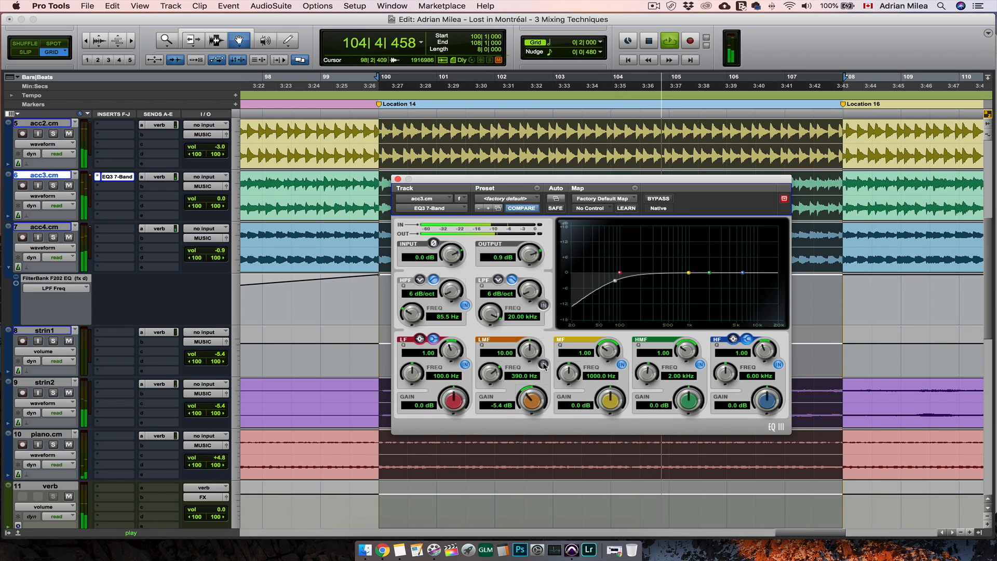
{"action": "left_click", "coordinate": [544, 365]}
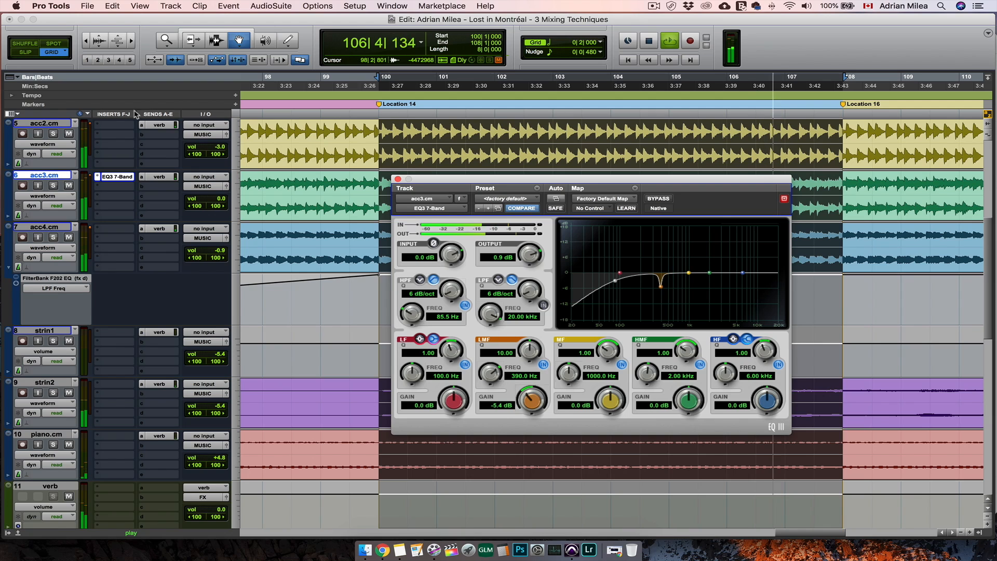
{"action": "left_click", "coordinate": [53, 186]}
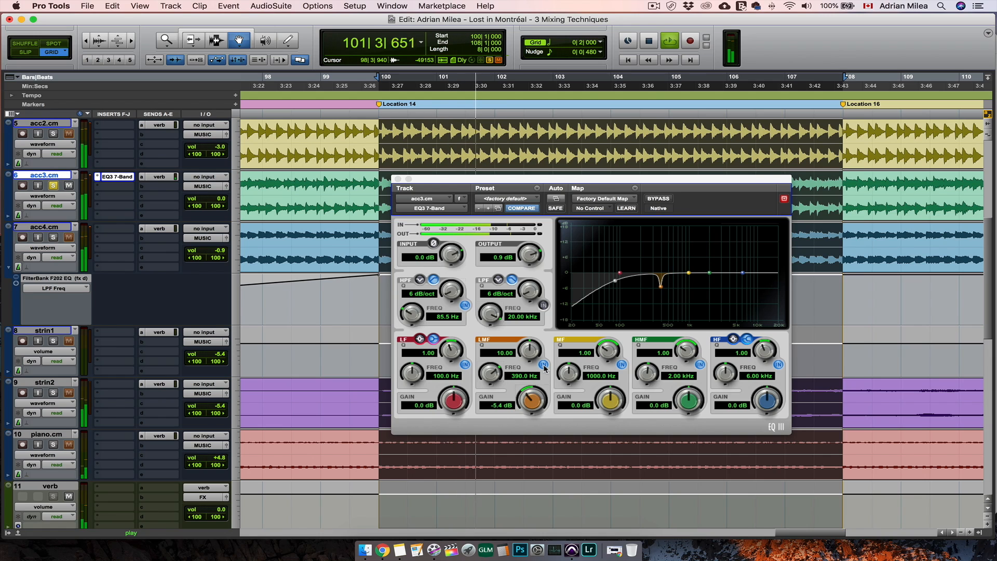
{"action": "left_click", "coordinate": [543, 365]}
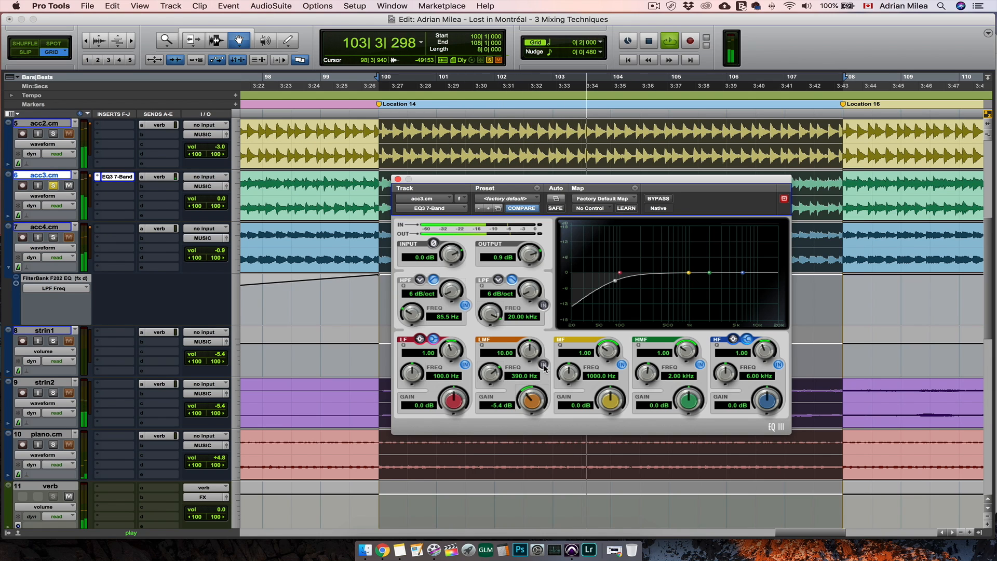
{"action": "left_click", "coordinate": [543, 365]}
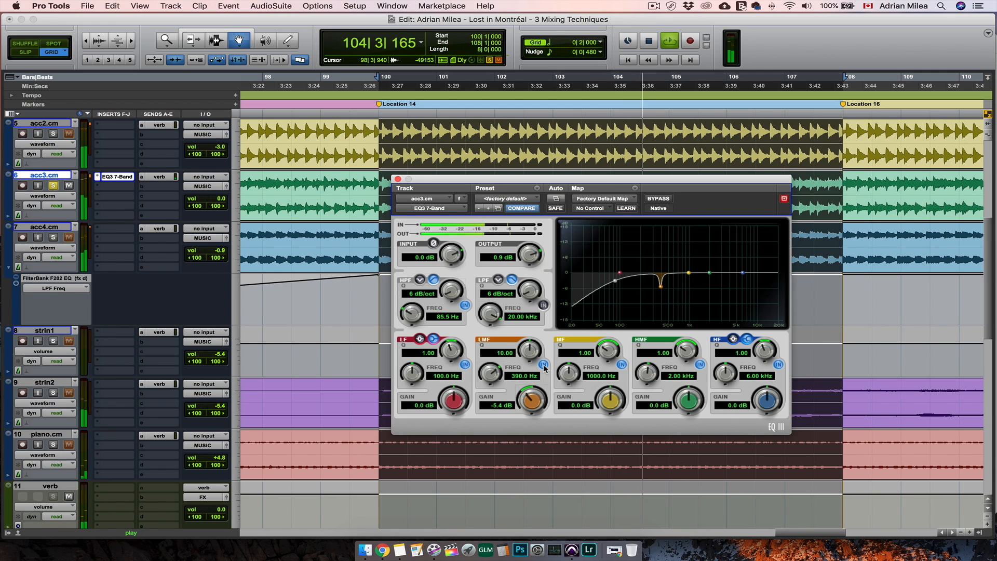
Return acc3.cm to the full mix, listen to it, stop playback and reposition the EQ window
{"action": "left_click", "coordinate": [54, 186]}
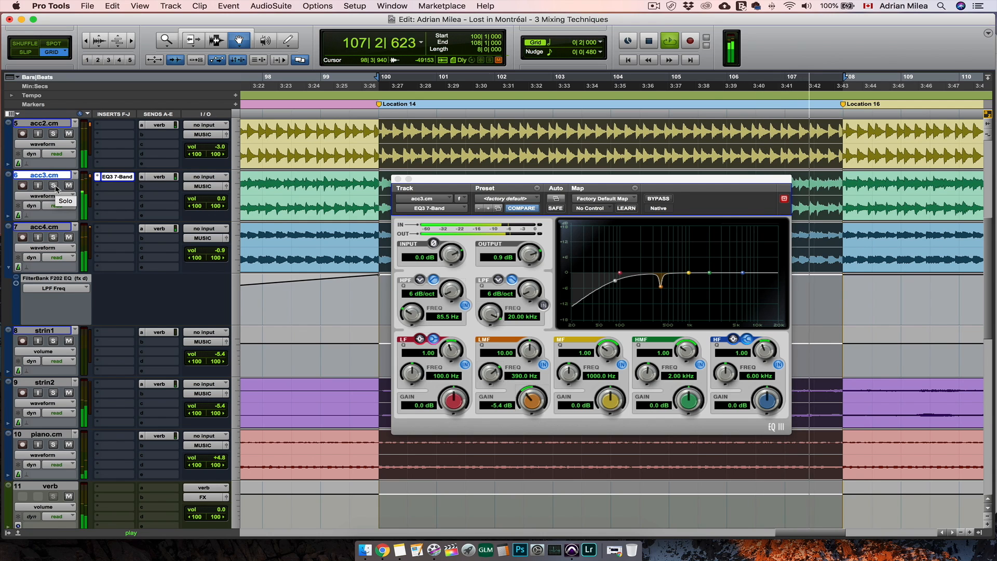
{"action": "key", "text": "space"}
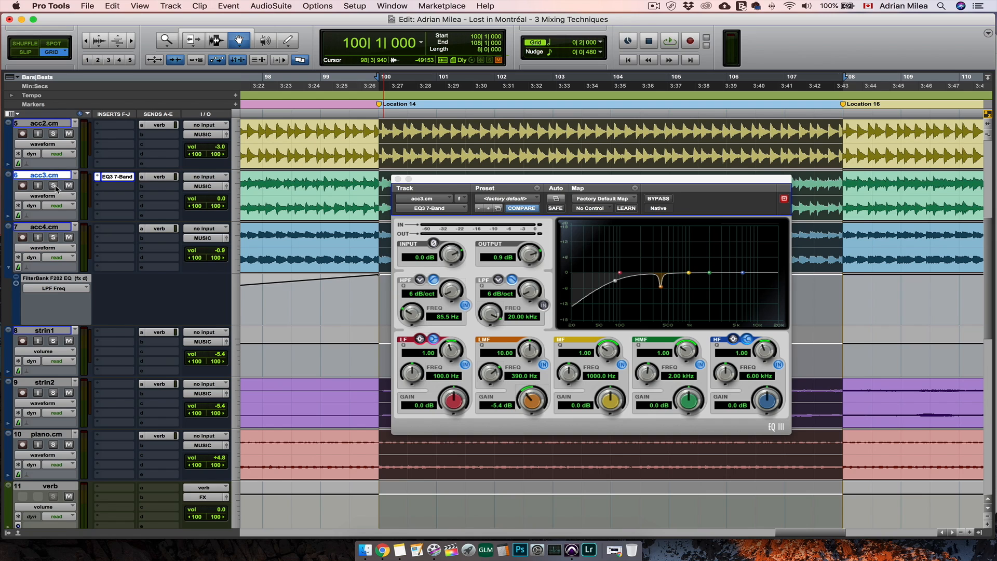
{"action": "left_click_drag", "start_coordinate": [515, 177], "coordinate": [495, 171]}
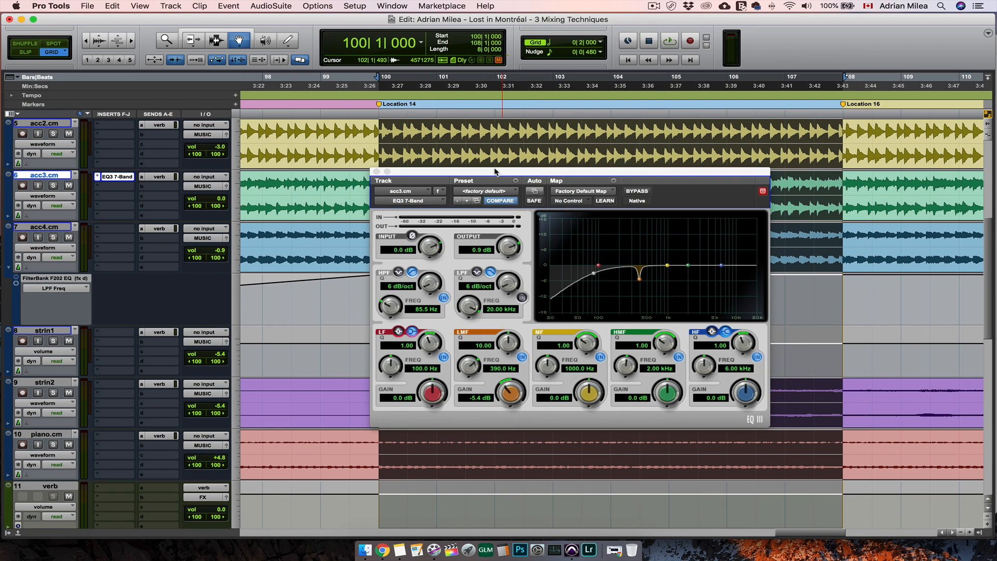
Solo acc3.cm and, during playback, shape the EQ's mid band into a -3.0 dB cut at 1.48 kHz
{"action": "left_click", "coordinate": [586, 349]}
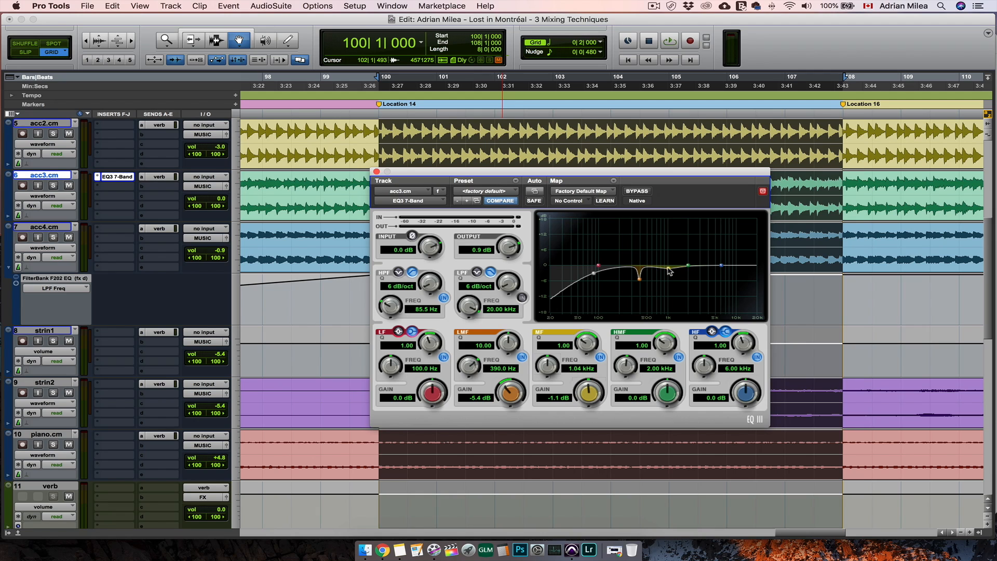
{"action": "left_click_drag", "start_coordinate": [669, 267], "coordinate": [670, 265]}
{"action": "left_click", "coordinate": [53, 186]}
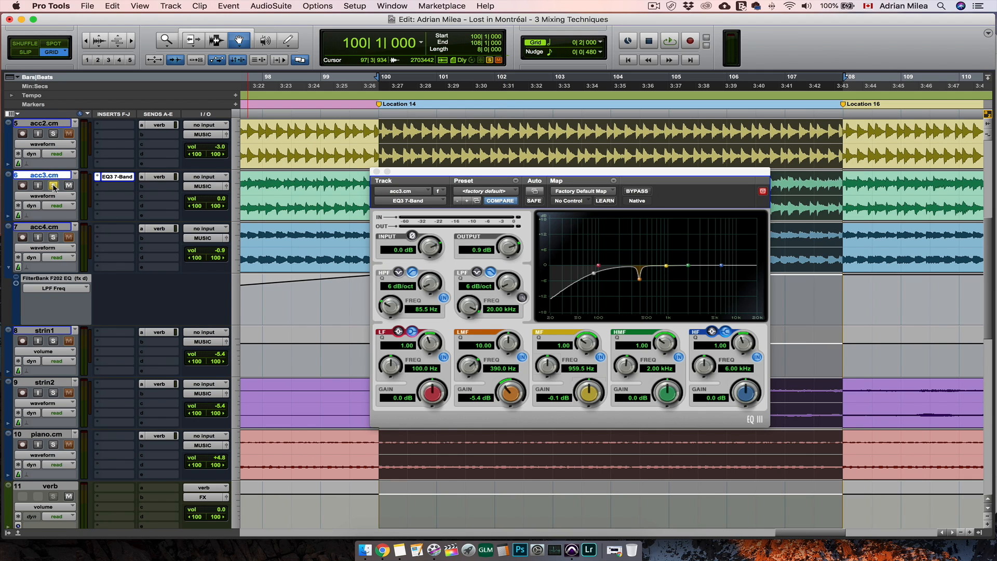
{"action": "key", "text": "space"}
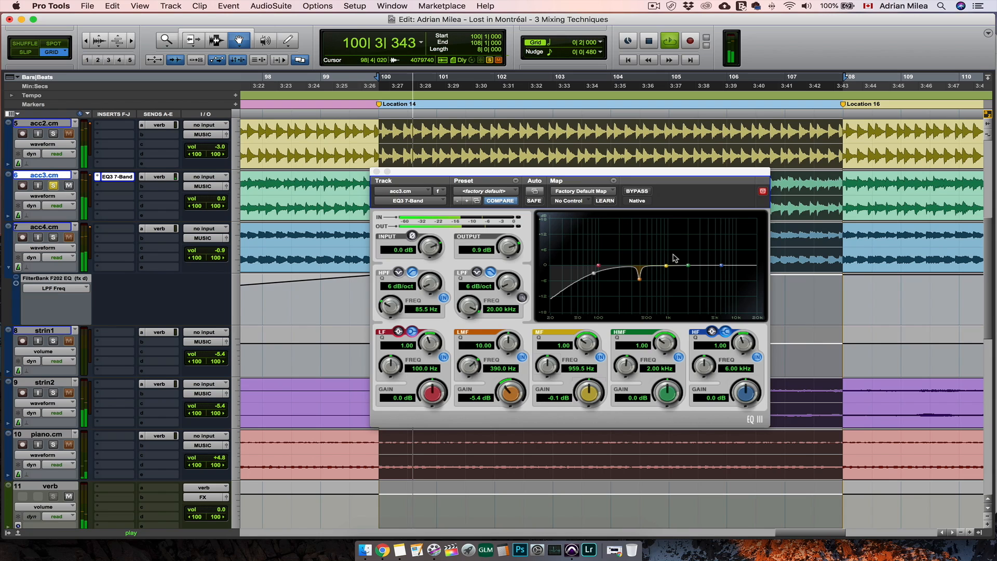
{"action": "mouse_move", "coordinate": [668, 264]}
{"action": "left_mouse_down"}
{"action": "mouse_move", "coordinate": [670, 276]}
{"action": "mouse_move", "coordinate": [668, 252]}
{"action": "mouse_move", "coordinate": [724, 245]}
{"action": "mouse_move", "coordinate": [681, 275]}
{"action": "left_mouse_up"}
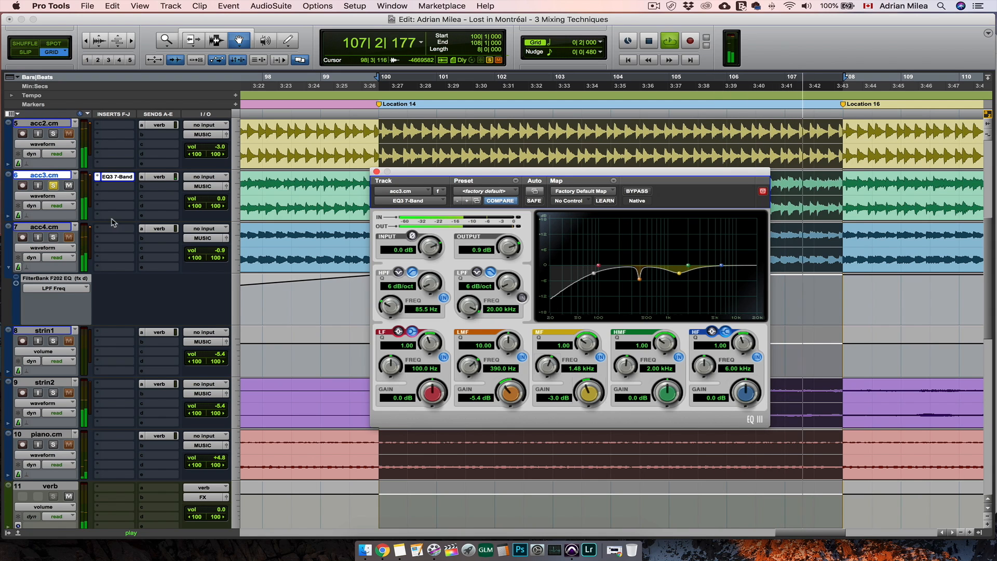
In the full mix, move the mid-band cut to 1.24 kHz at -2.2 dB and compare the EQ bypassed and active
{"action": "left_click", "coordinate": [55, 186]}
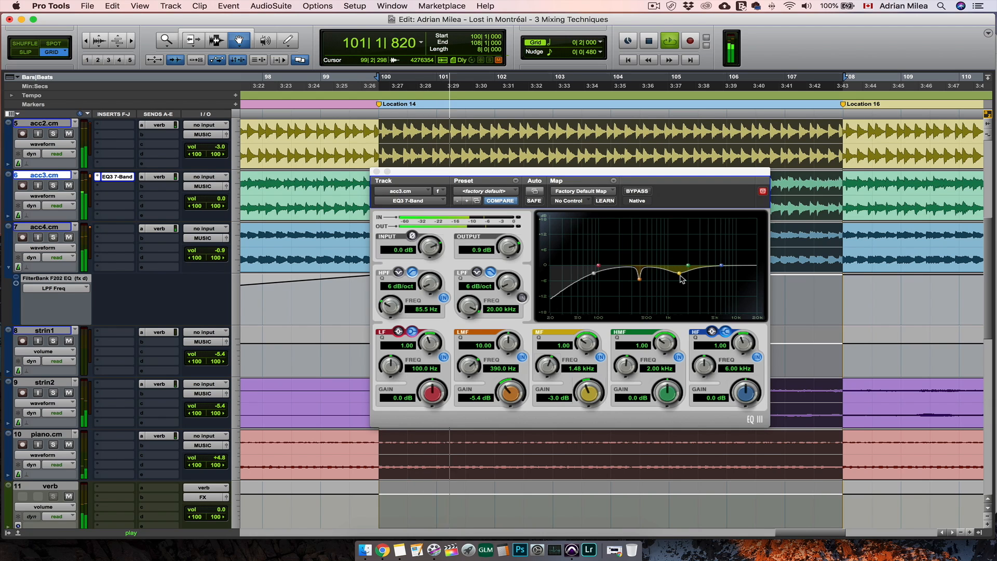
{"action": "left_click_drag", "start_coordinate": [680, 273], "coordinate": [676, 273]}
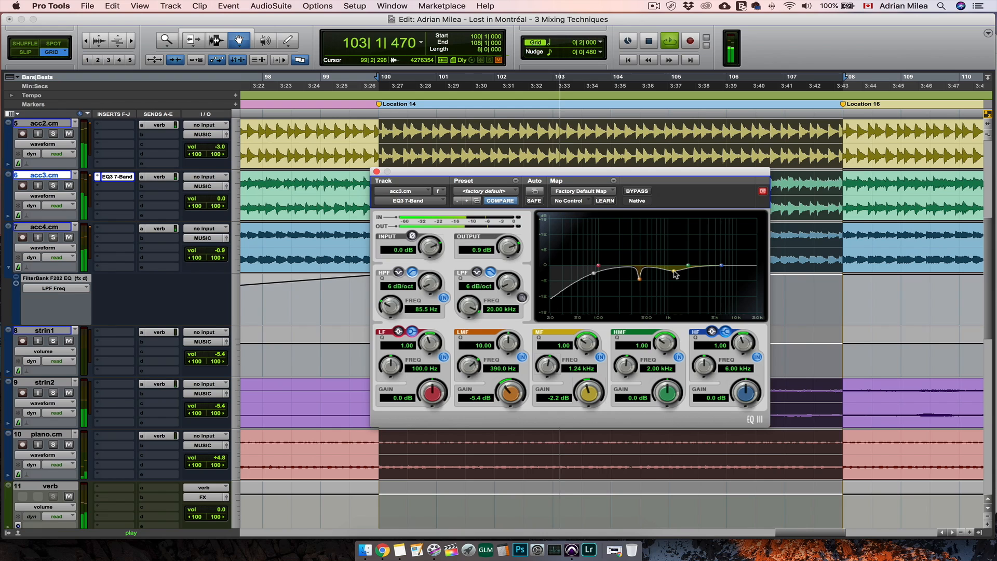
{"action": "left_click", "coordinate": [637, 192]}
{"action": "left_click", "coordinate": [637, 192]}
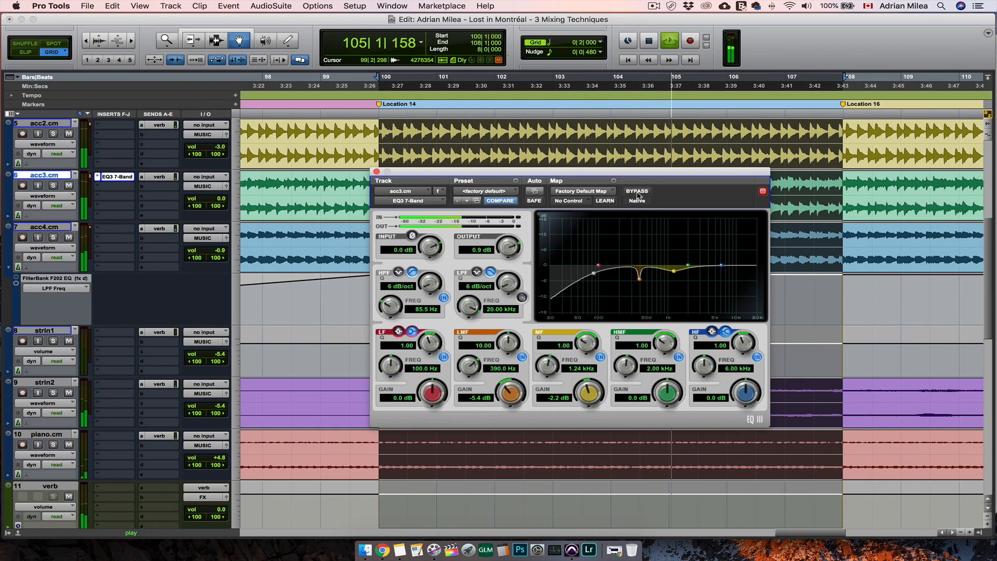
Shift the mid-band cut to 1.43 kHz, set the output gain to 1.2 dB, and compare the band off and on
{"action": "mouse_move", "coordinate": [675, 271]}
{"action": "left_mouse_down"}
{"action": "mouse_move", "coordinate": [671, 248]}
{"action": "mouse_move", "coordinate": [704, 247]}
{"action": "mouse_move", "coordinate": [679, 274]}
{"action": "left_mouse_up"}
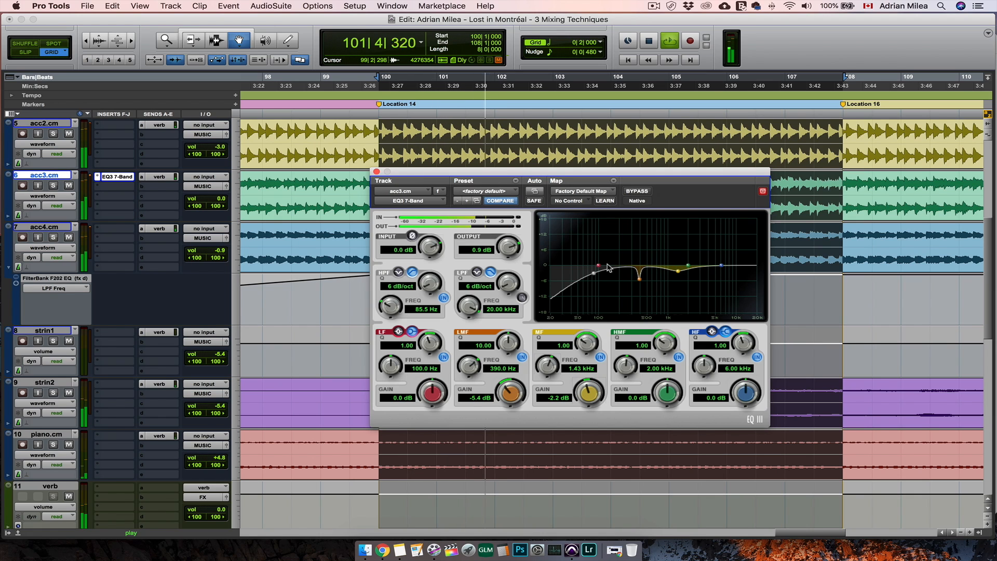
{"action": "left_click_drag", "start_coordinate": [511, 255], "coordinate": [512, 251]}
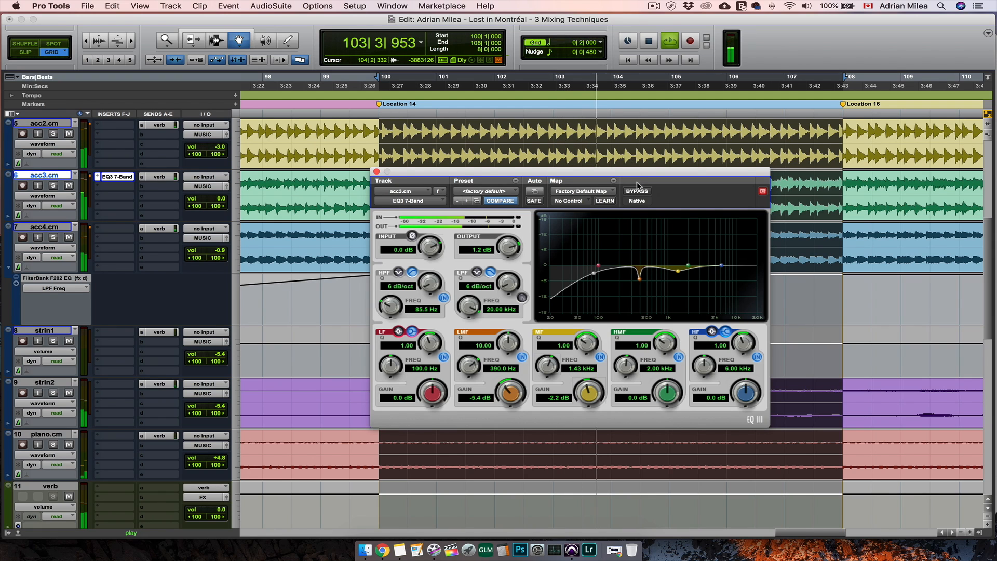
{"action": "left_click", "coordinate": [601, 357]}
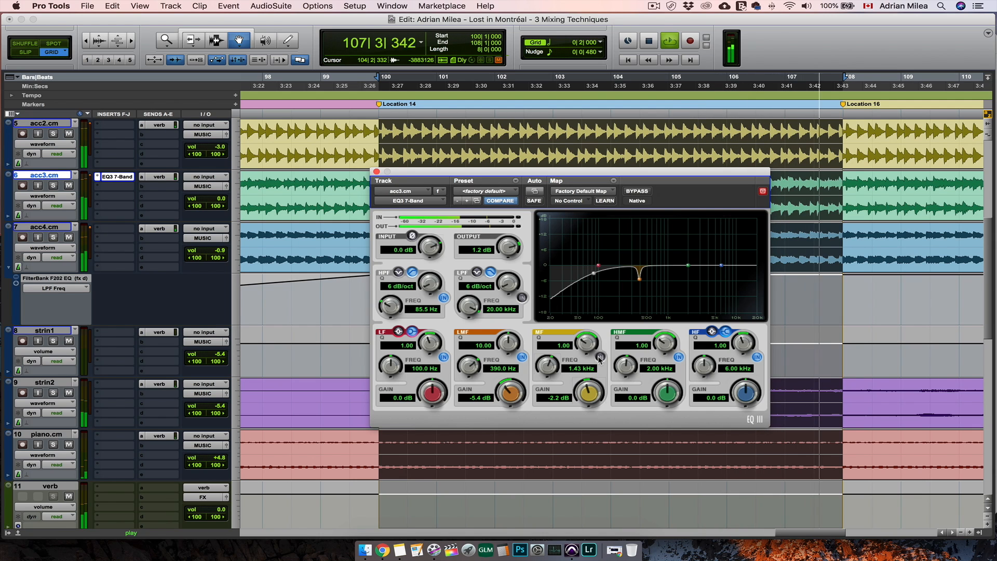
{"action": "left_click", "coordinate": [600, 358]}
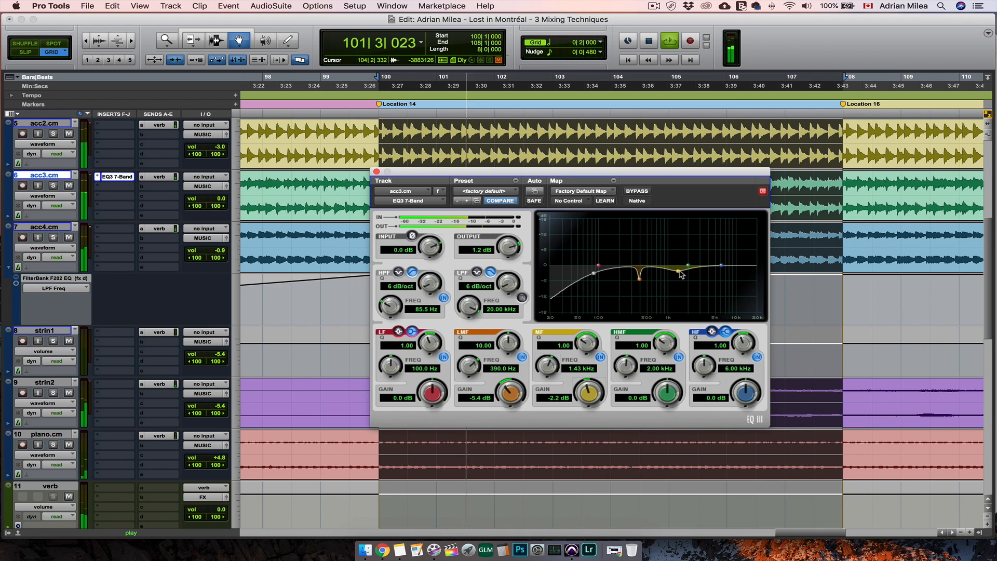
Fine-tune the mid-band cut to -2.0 dB at 1.55 kHz and raise the EQ's output gain to 2.0 dB
{"action": "left_click_drag", "start_coordinate": [679, 271], "coordinate": [682, 270]}
{"action": "left_click_drag", "start_coordinate": [511, 249], "coordinate": [511, 284]}
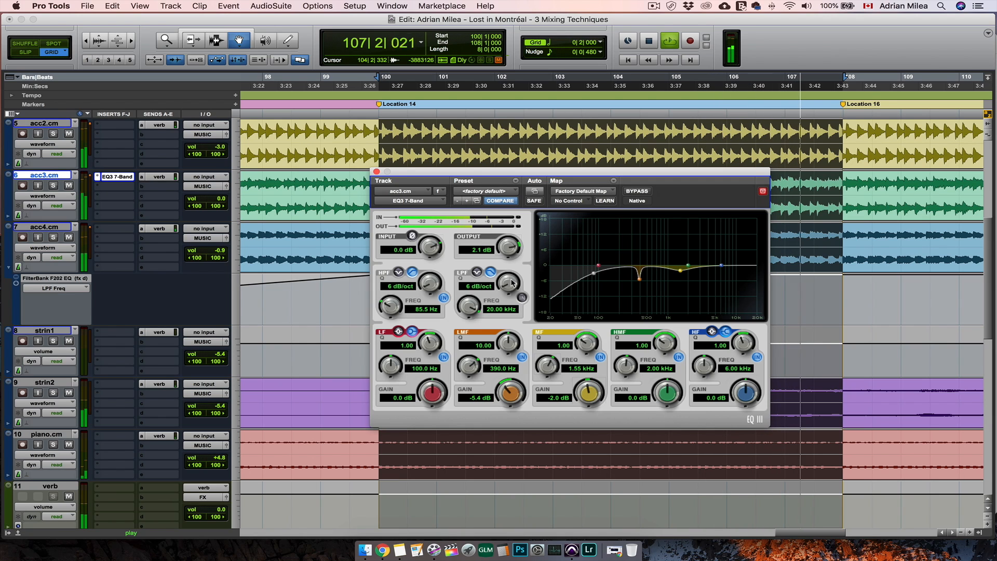
{"action": "left_click_drag", "start_coordinate": [497, 255], "coordinate": [503, 266]}
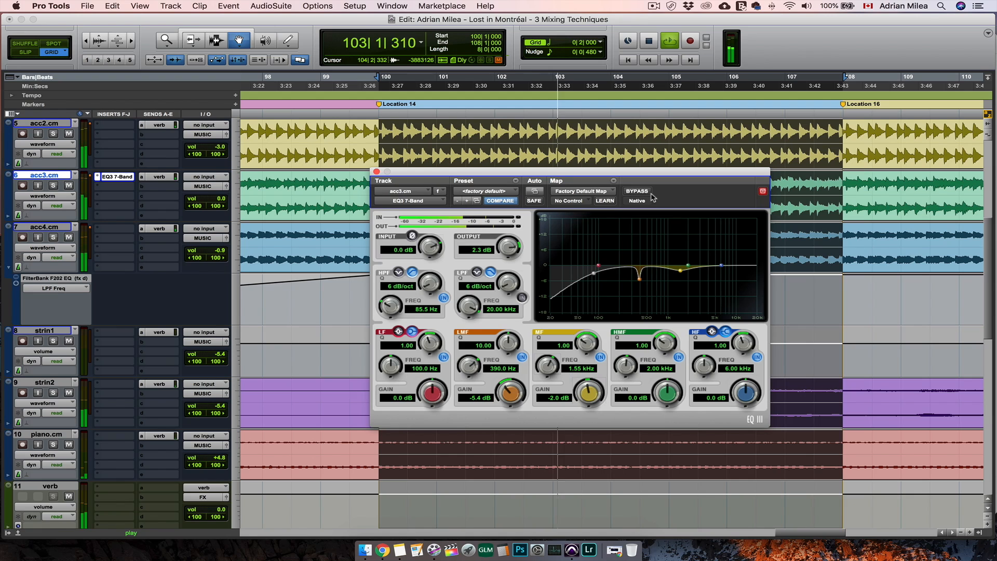
{"action": "left_click_drag", "start_coordinate": [511, 249], "coordinate": [511, 252]}
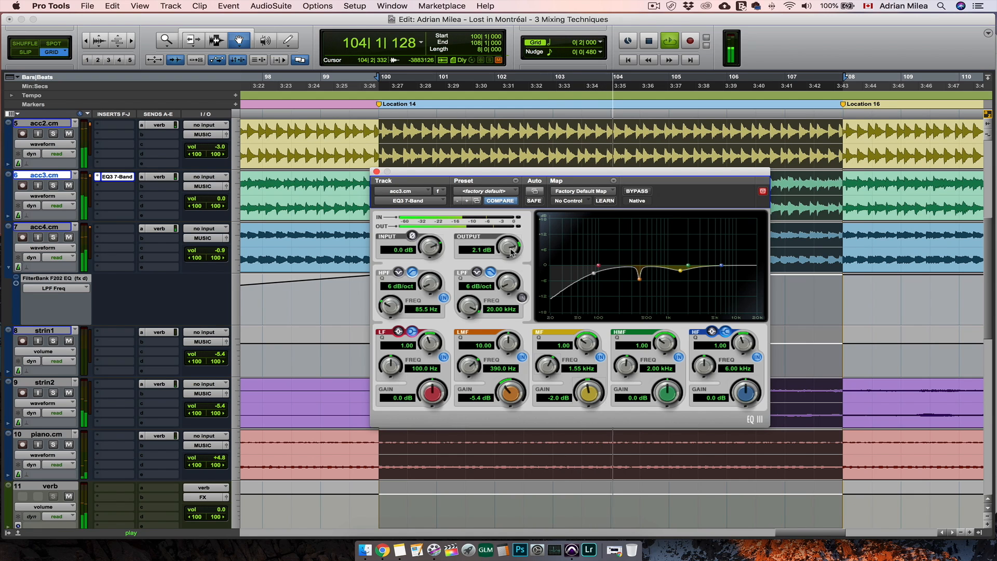
Compare the whole EQ bypassed and active in the full mix and again with acc3.cm soloed
{"action": "left_click", "coordinate": [645, 191]}
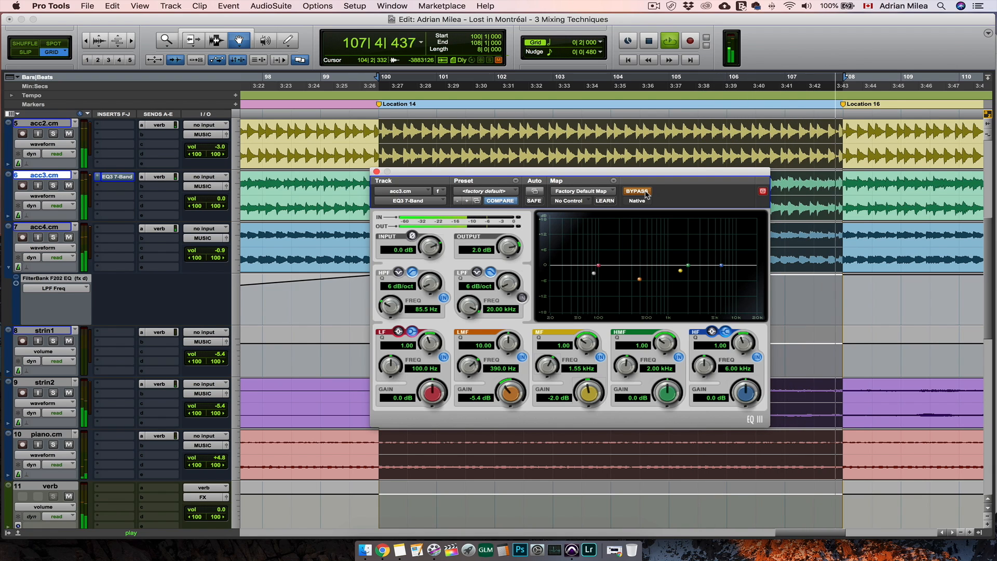
{"action": "left_click", "coordinate": [645, 192]}
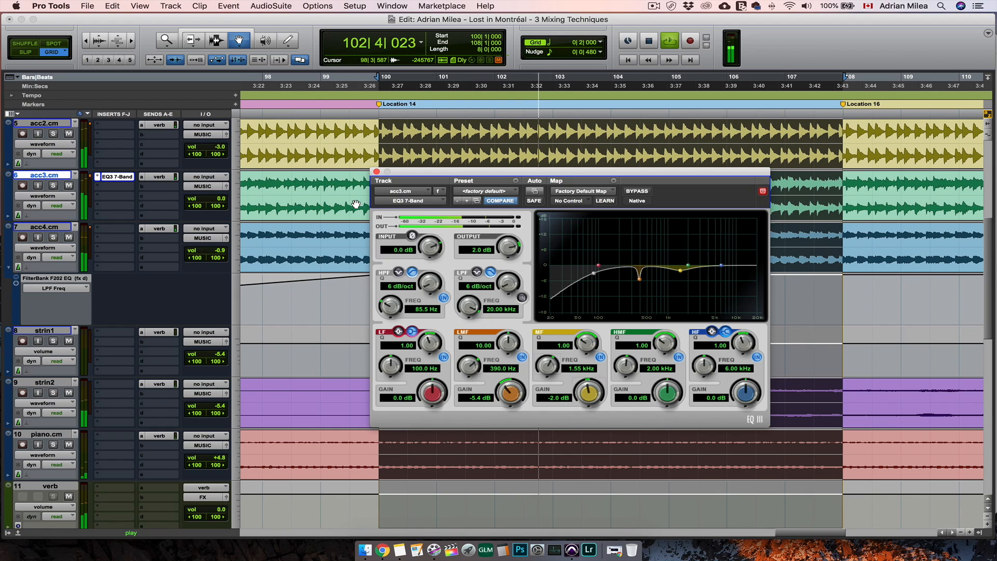
{"action": "left_click", "coordinate": [53, 186]}
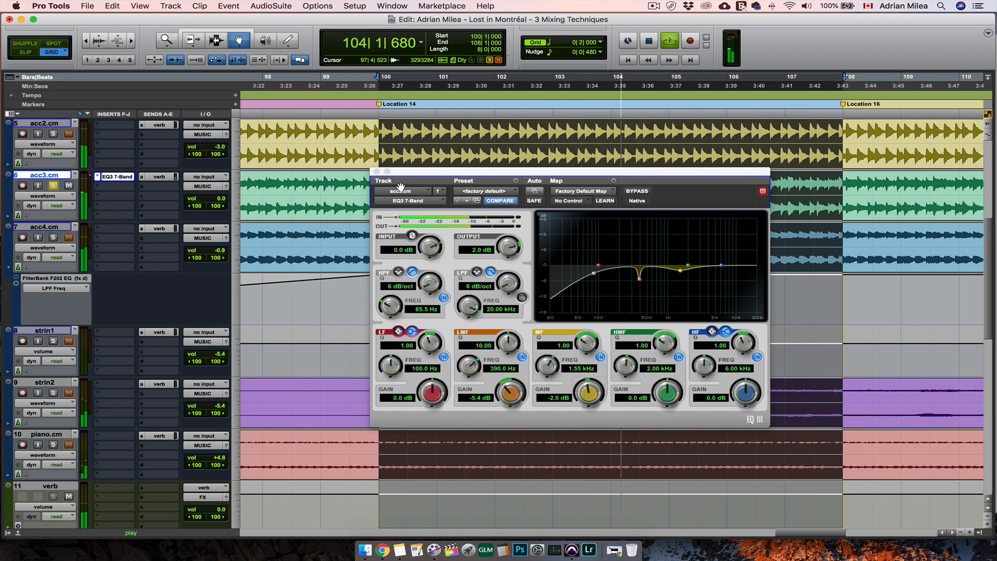
{"action": "left_click", "coordinate": [638, 191]}
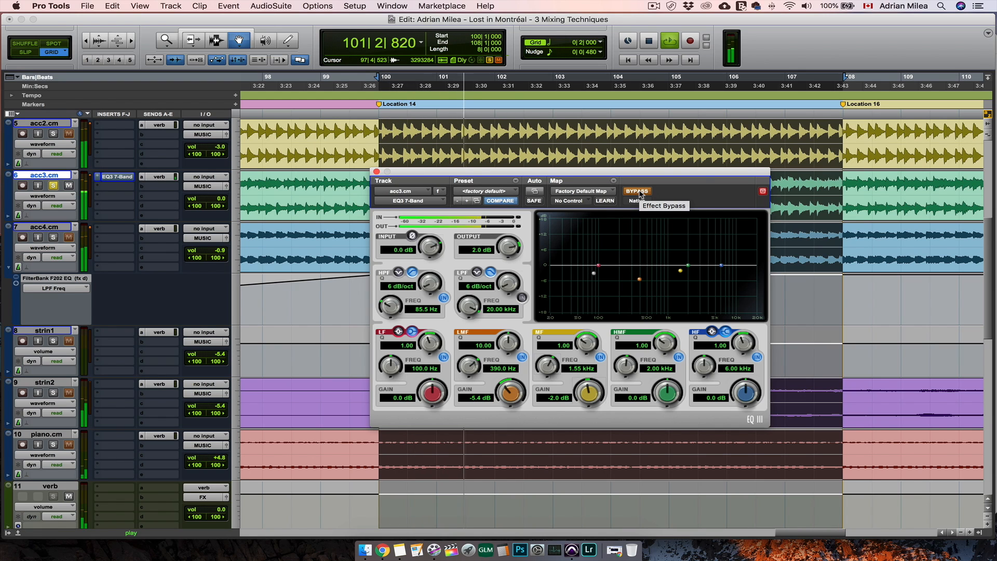
{"action": "left_click", "coordinate": [638, 191]}
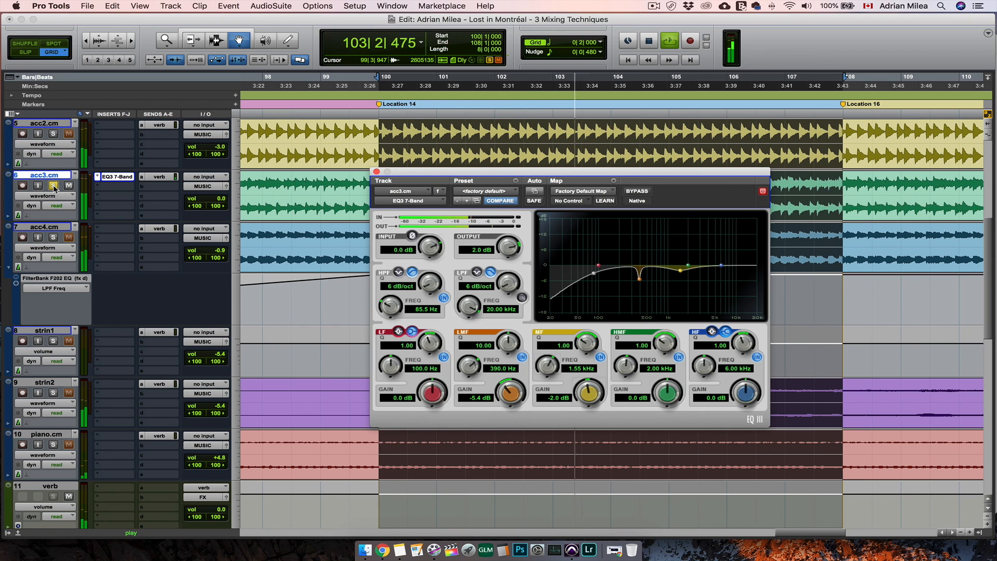
Unsolo acc3.cm, compare the EQ bypassed and active once more in the full mix, and stop playback
{"action": "left_click", "coordinate": [55, 186]}
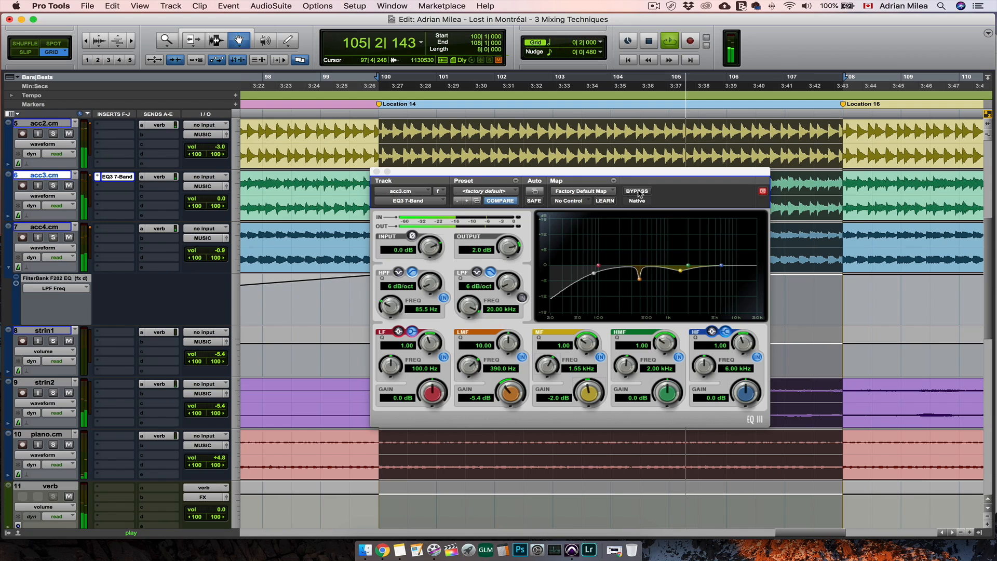
{"action": "left_click", "coordinate": [637, 191]}
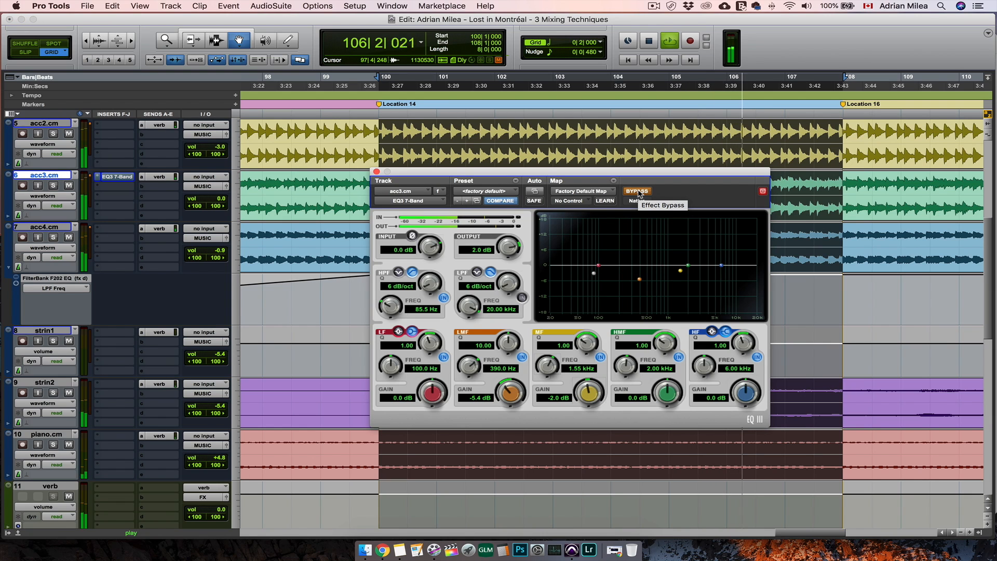
{"action": "left_click", "coordinate": [637, 191]}
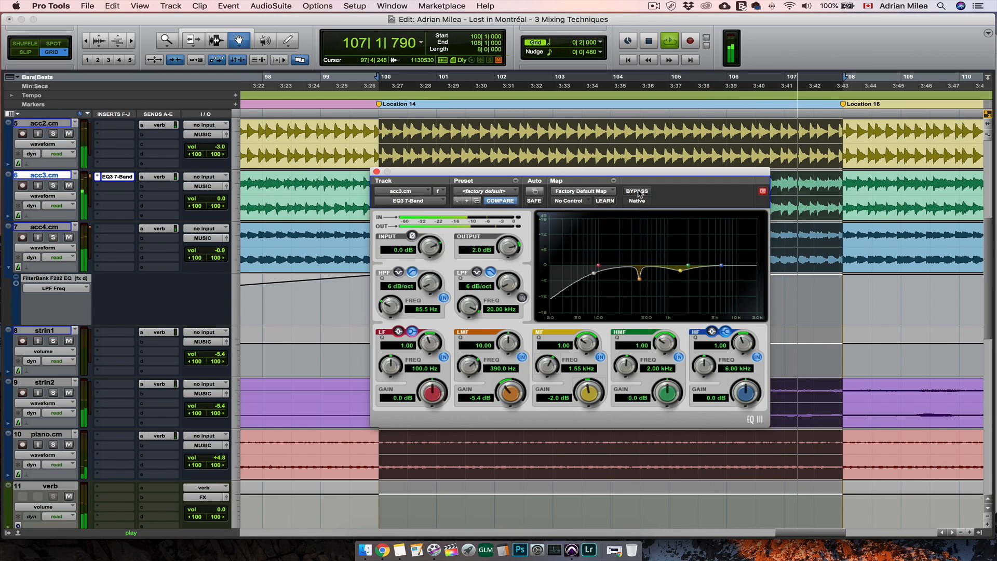
{"action": "key", "text": "space"}
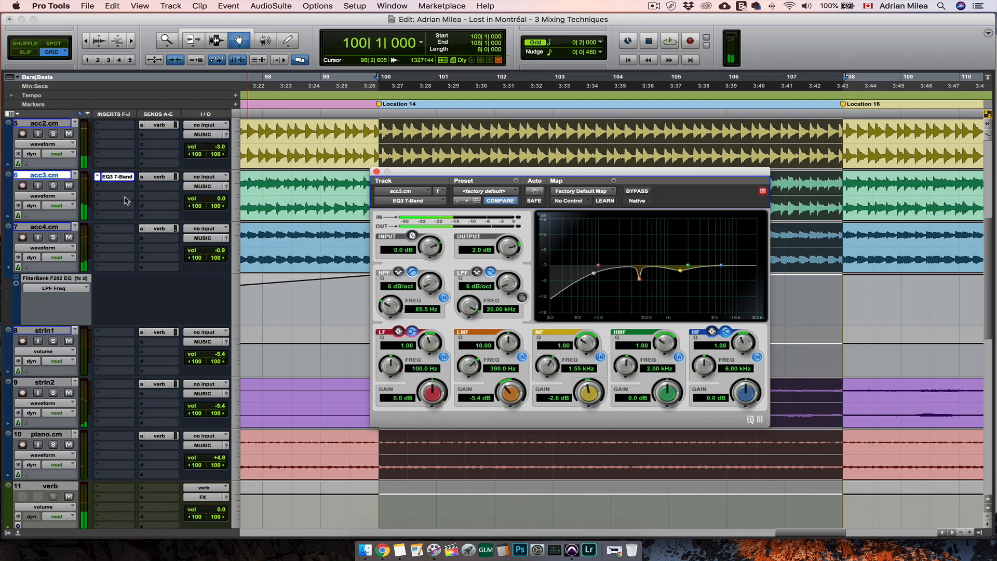